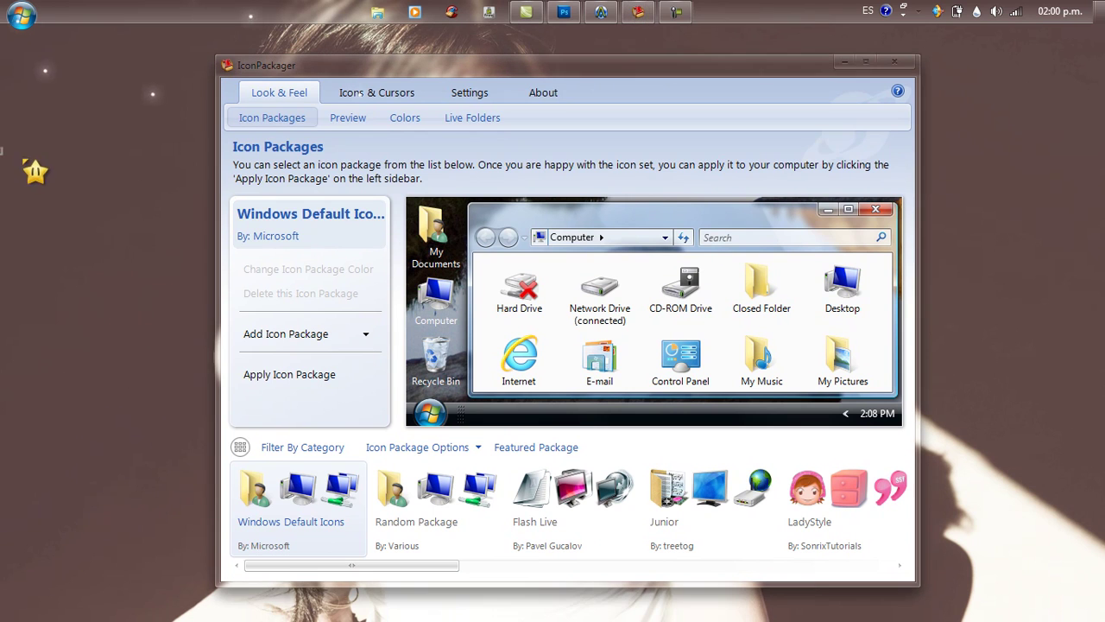
Step: Show the desktop icons and reposition the IconPackager window slightly
right_click(106, 113)
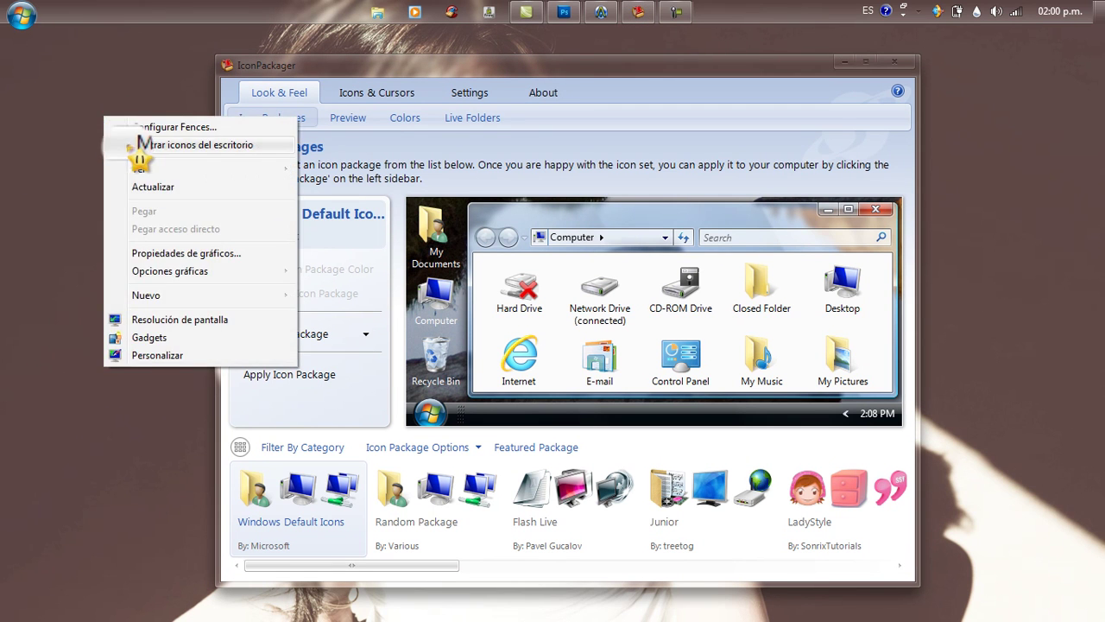
left_click(139, 145)
left_click_drag(129, 135, 87, 113)
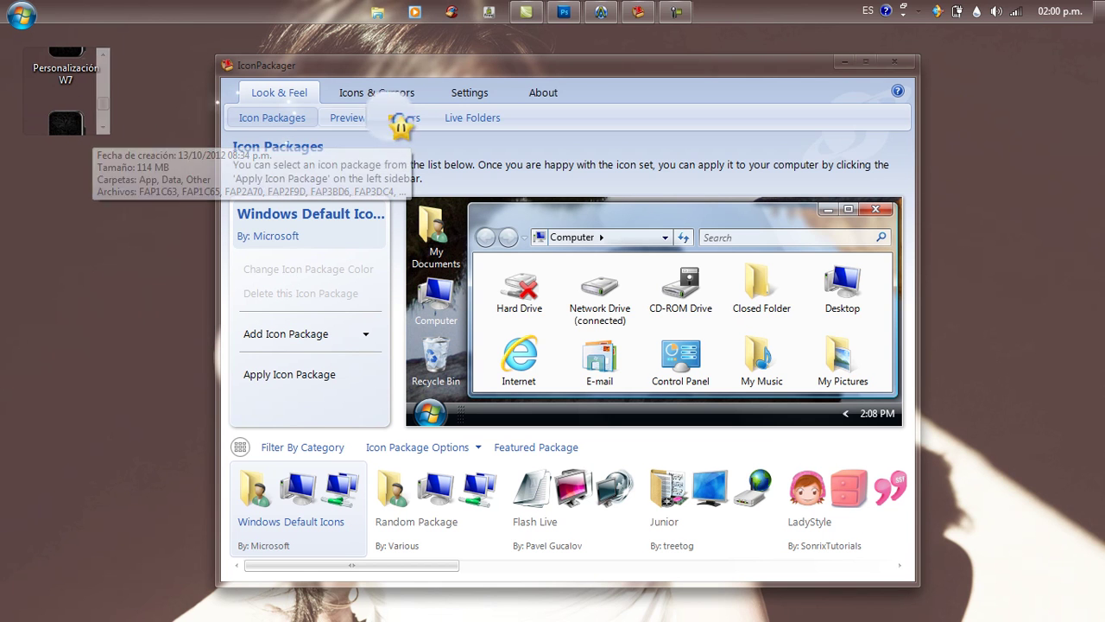
left_click_drag(331, 66, 52, 55)
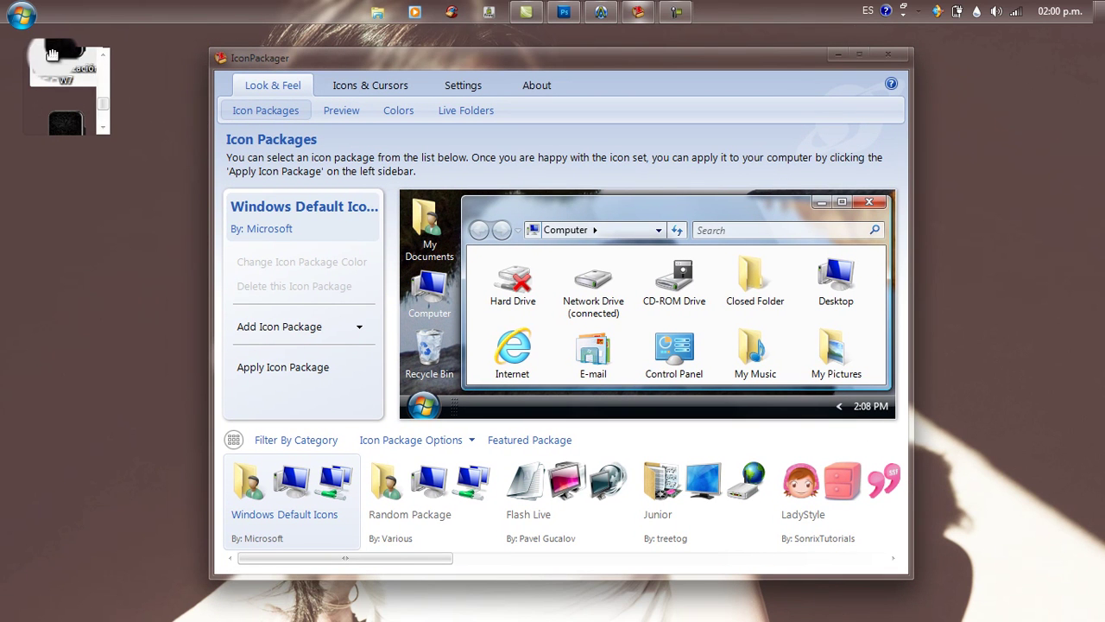
left_click(673, 11)
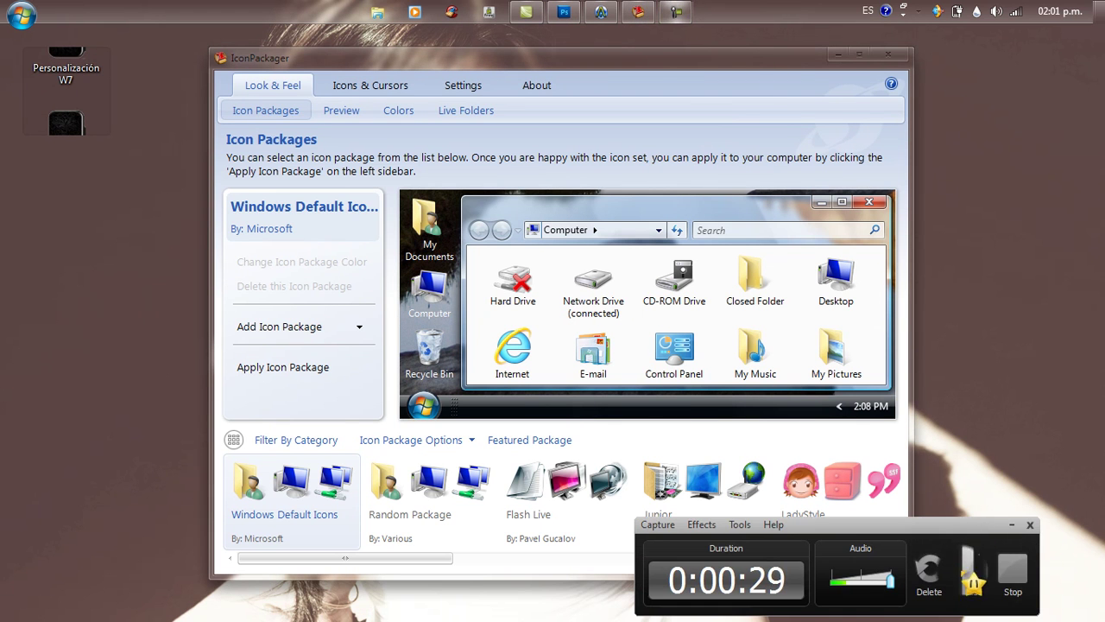
left_click(971, 577)
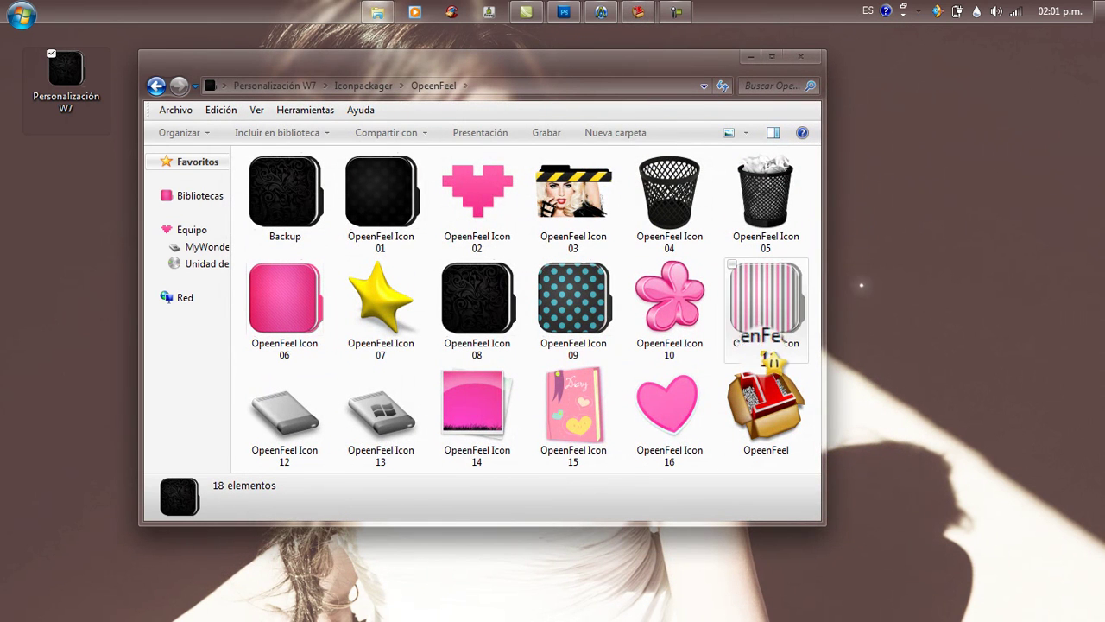
Step: Open the OpeenFeel IconPackager theme file from the OpeenFeel folder to install the icon package
left_click(766, 406)
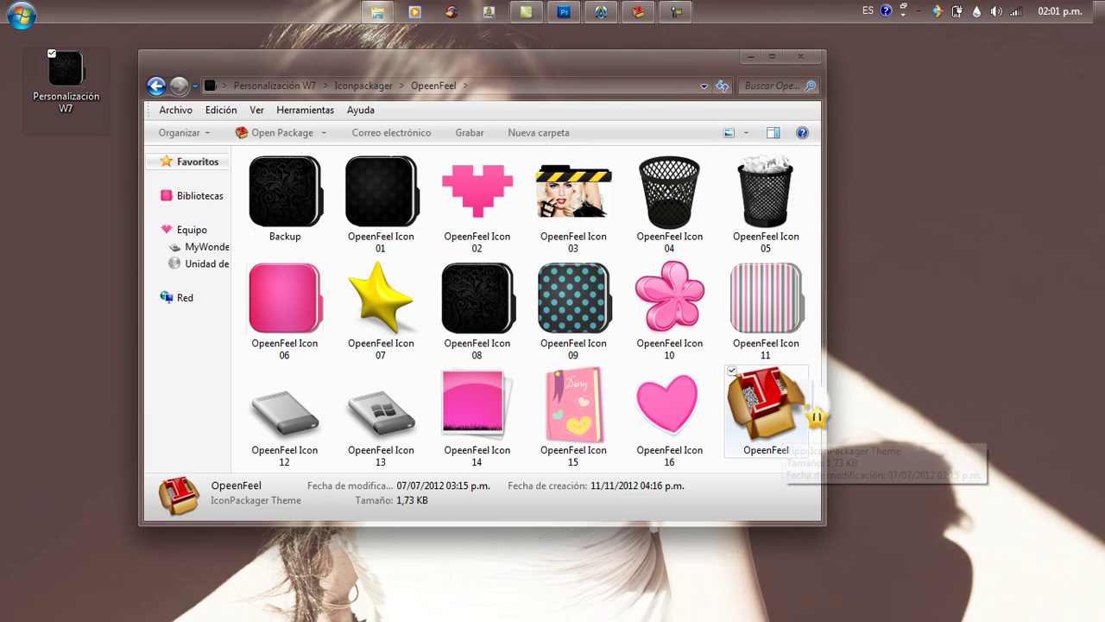
right_click(754, 389)
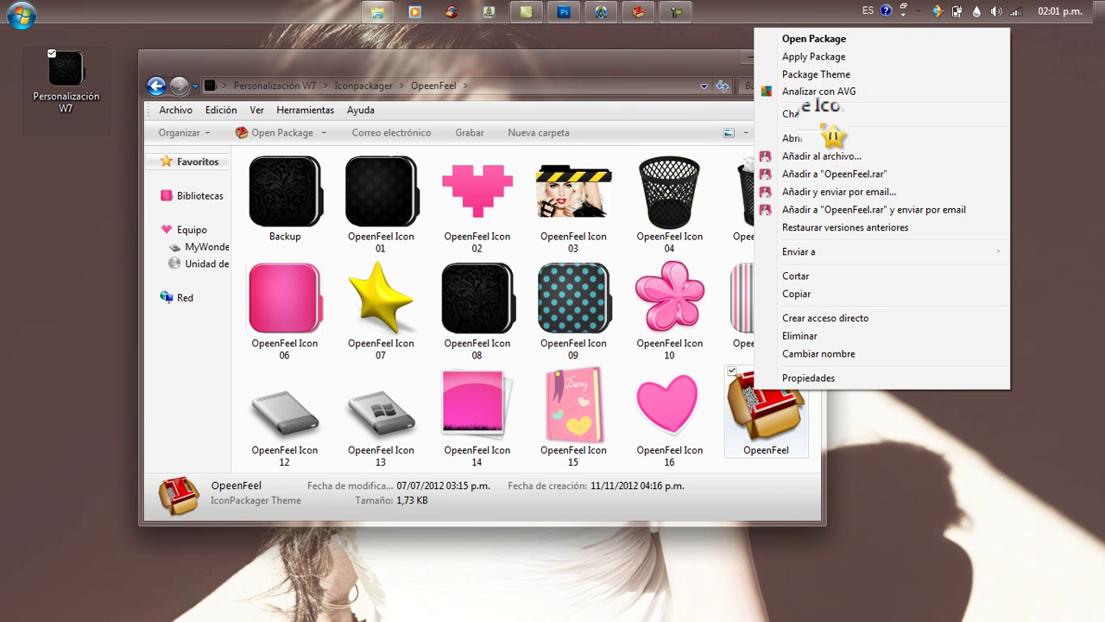
left_click(624, 76)
left_click_drag(618, 66, 639, 100)
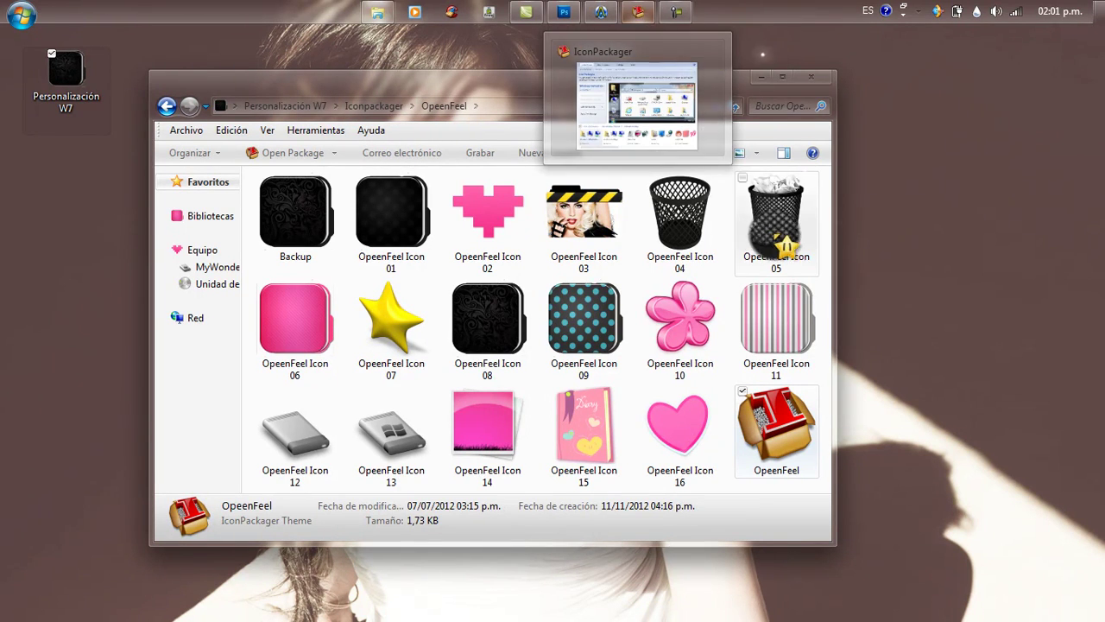
right_click(771, 430)
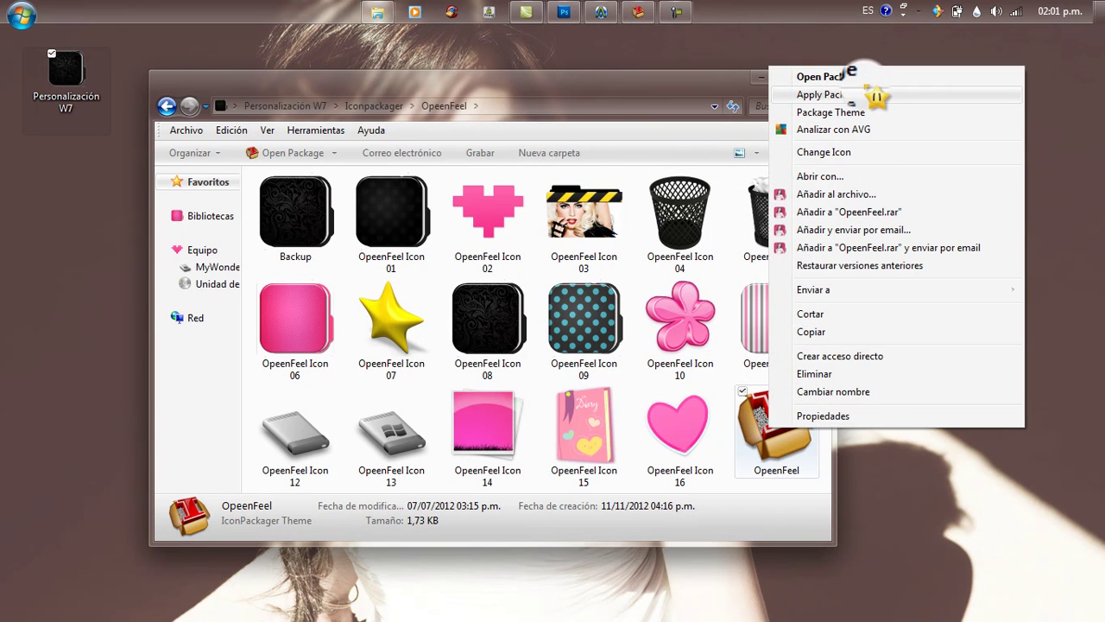
left_click(819, 76)
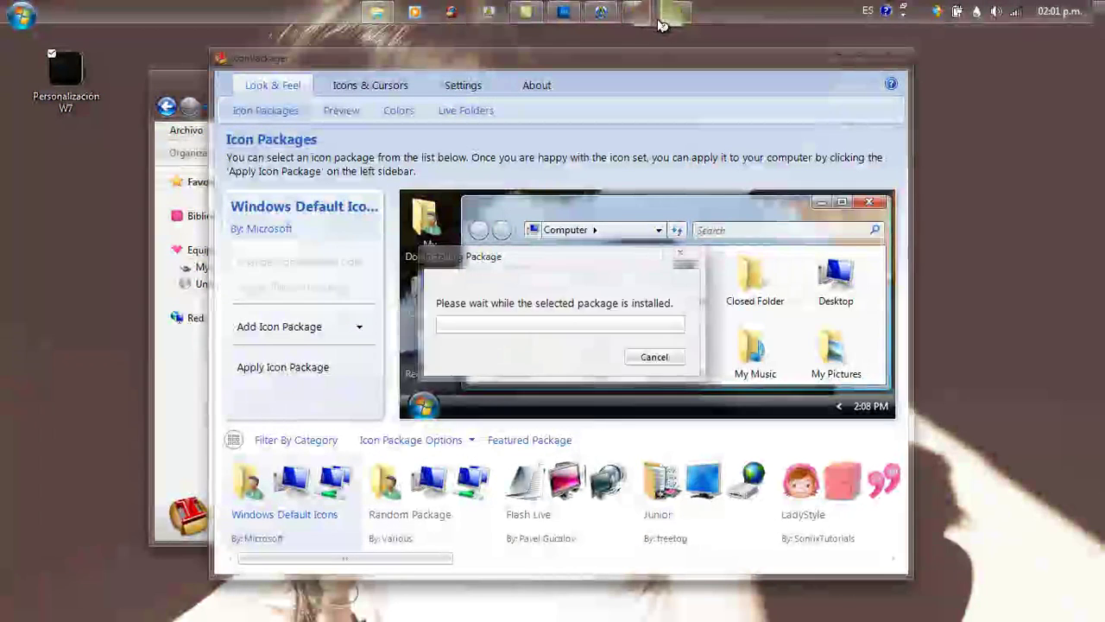
left_click(663, 407)
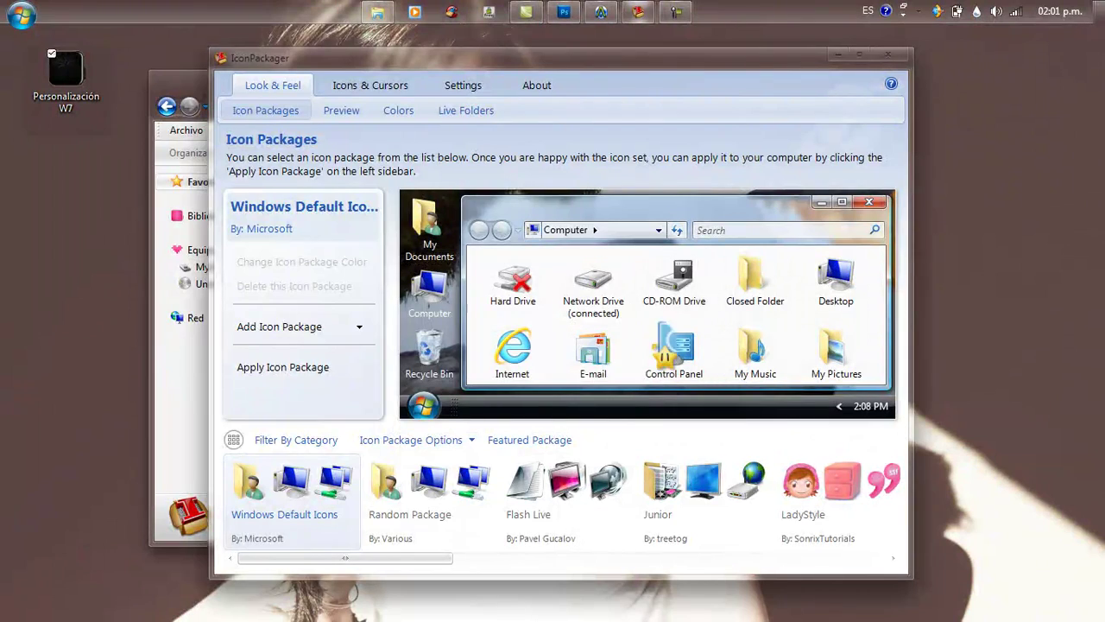
Step: Reposition the IconPackager window and view the OpeenFeel package's desktop icons and the beginning of its folder icons
left_click_drag(709, 64, 643, 70)
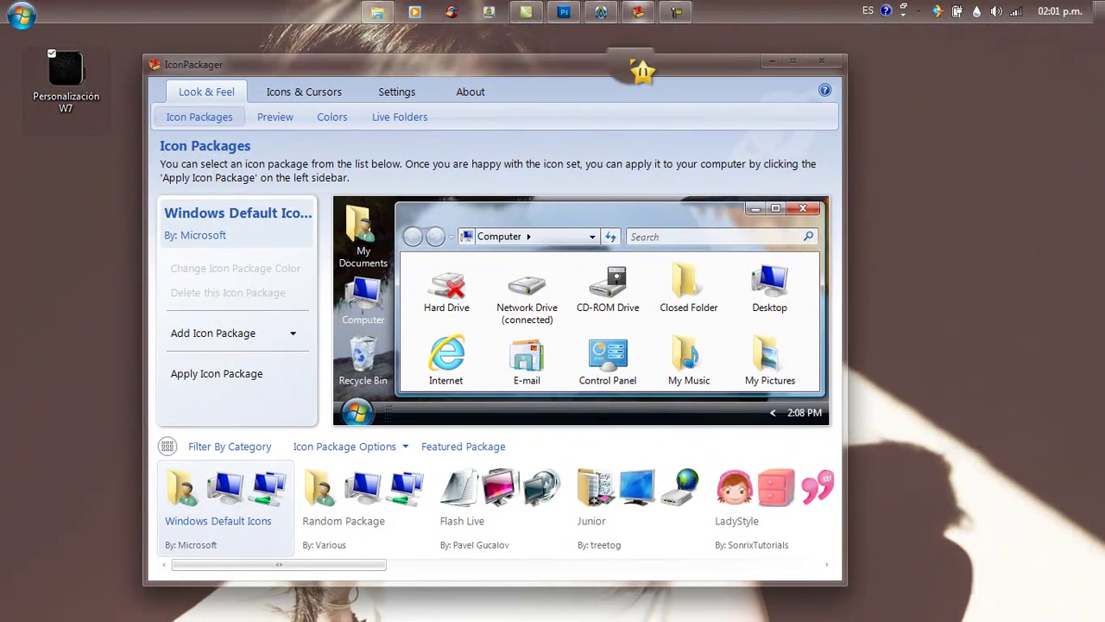
left_click(298, 100)
scroll(522, 288, "down", 5)
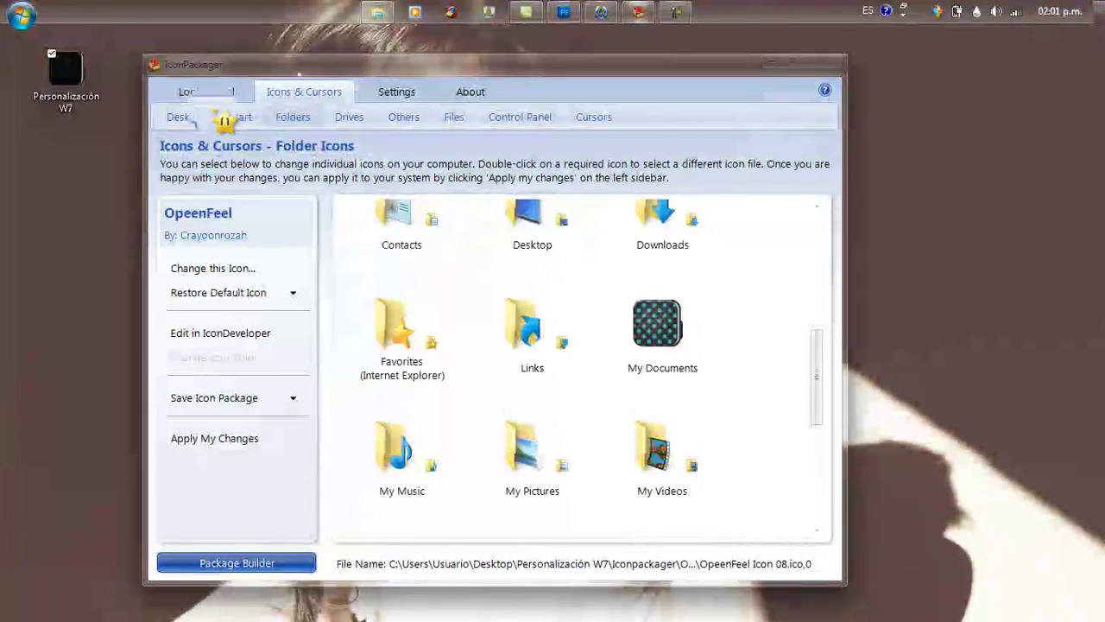
left_click(200, 116)
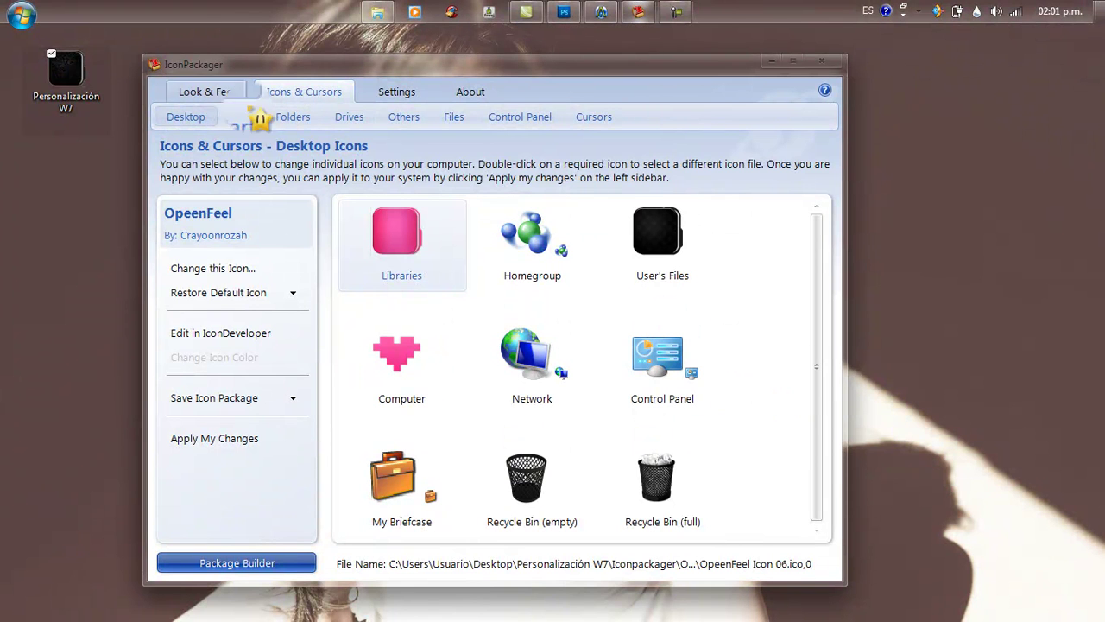
left_click(293, 117)
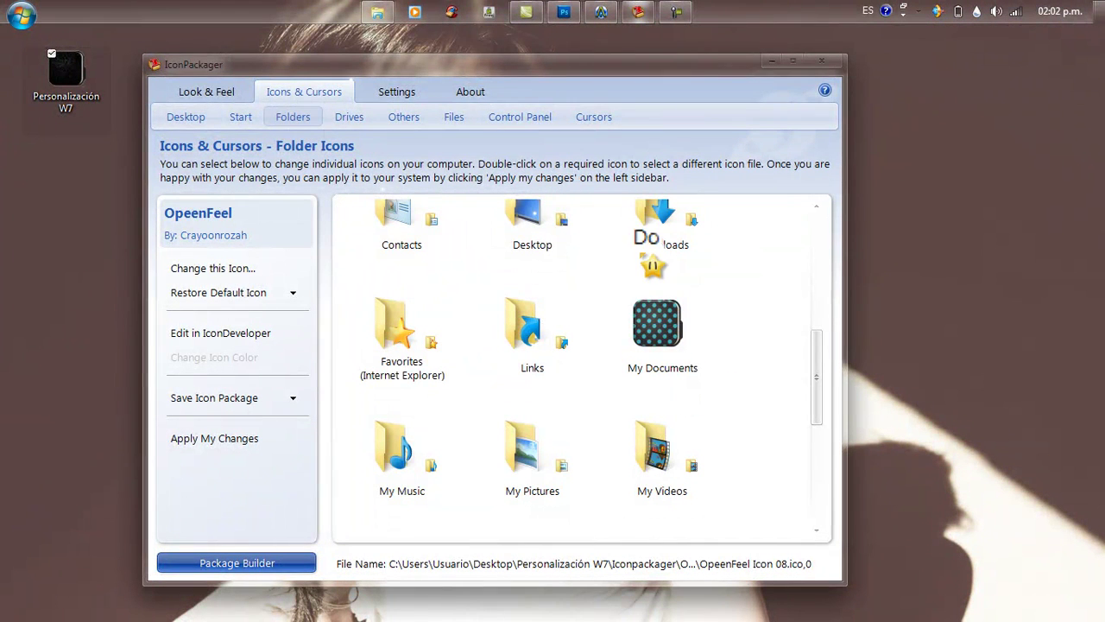
left_click_drag(820, 388, 819, 216)
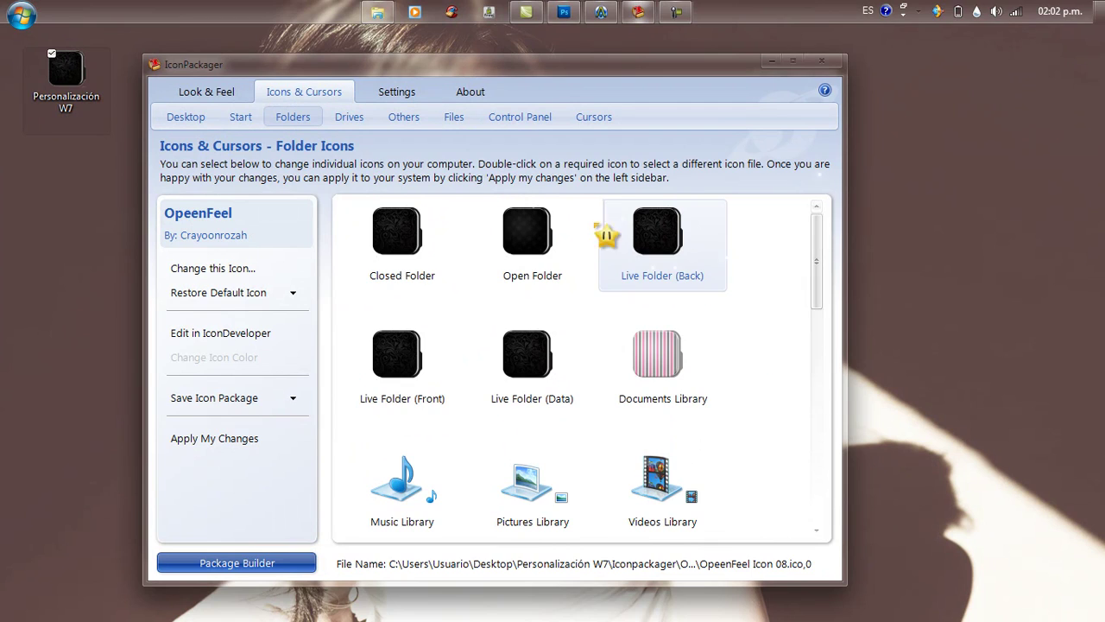
Step: Examine the icons assigned to Closed Folder, Open Folder, Live Folder (Back) and Live Folder (Data)
left_click(399, 235)
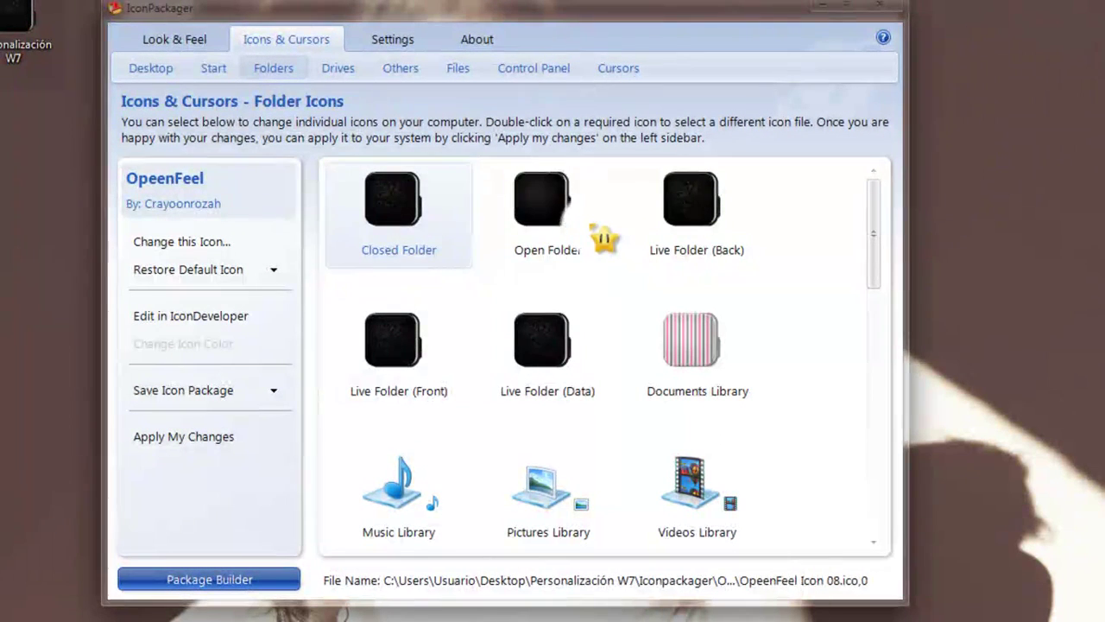
left_click(565, 222)
left_click(704, 232)
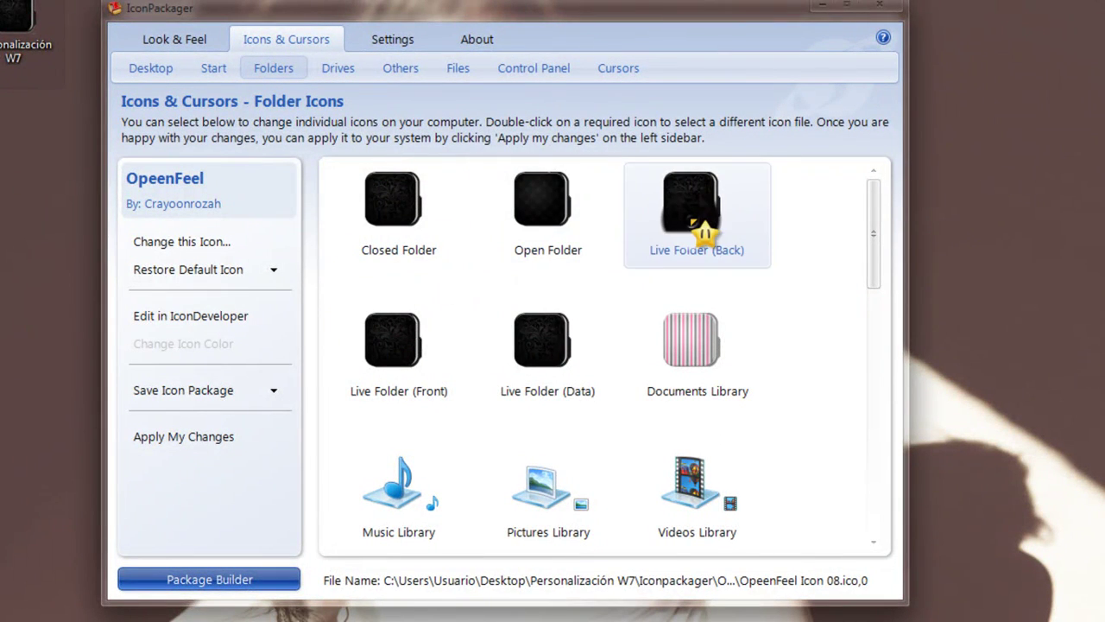
right_click(639, 210)
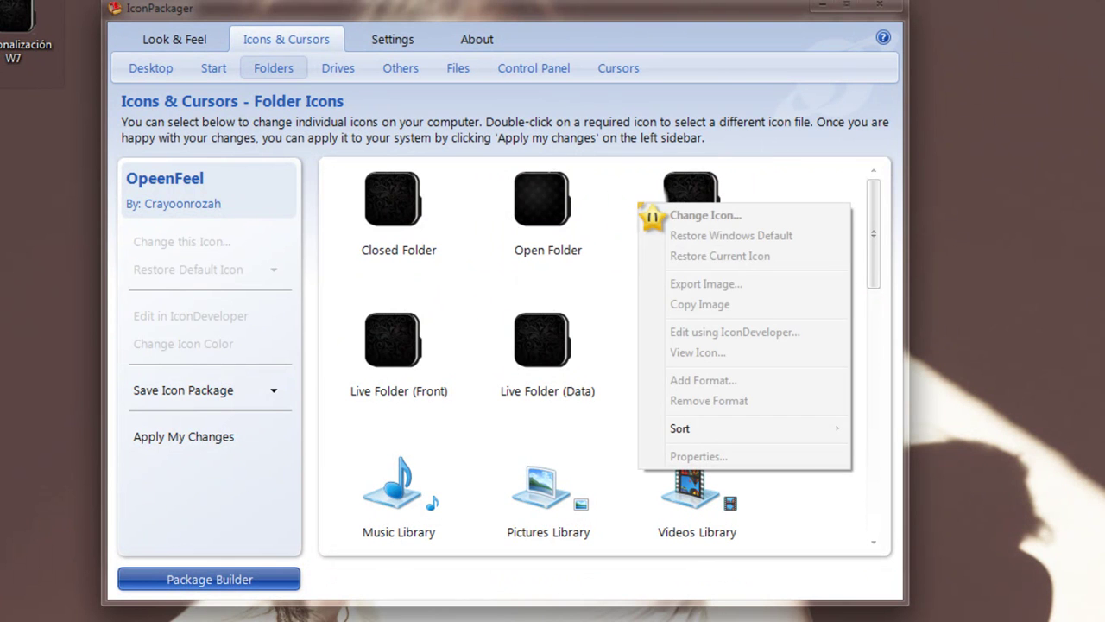
left_click(656, 213)
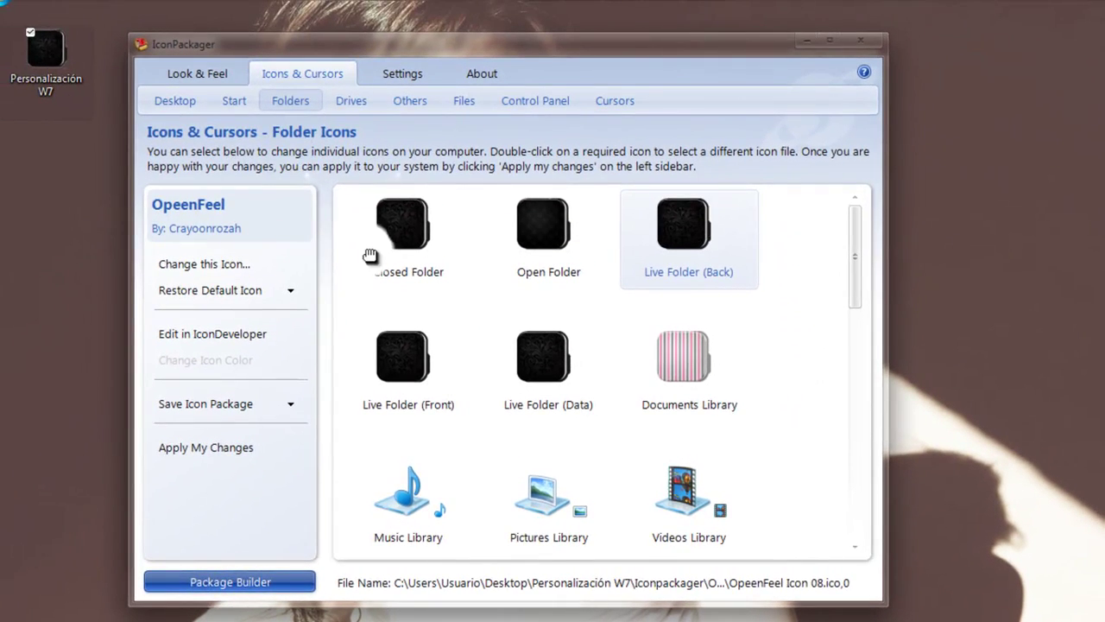
left_click(371, 253)
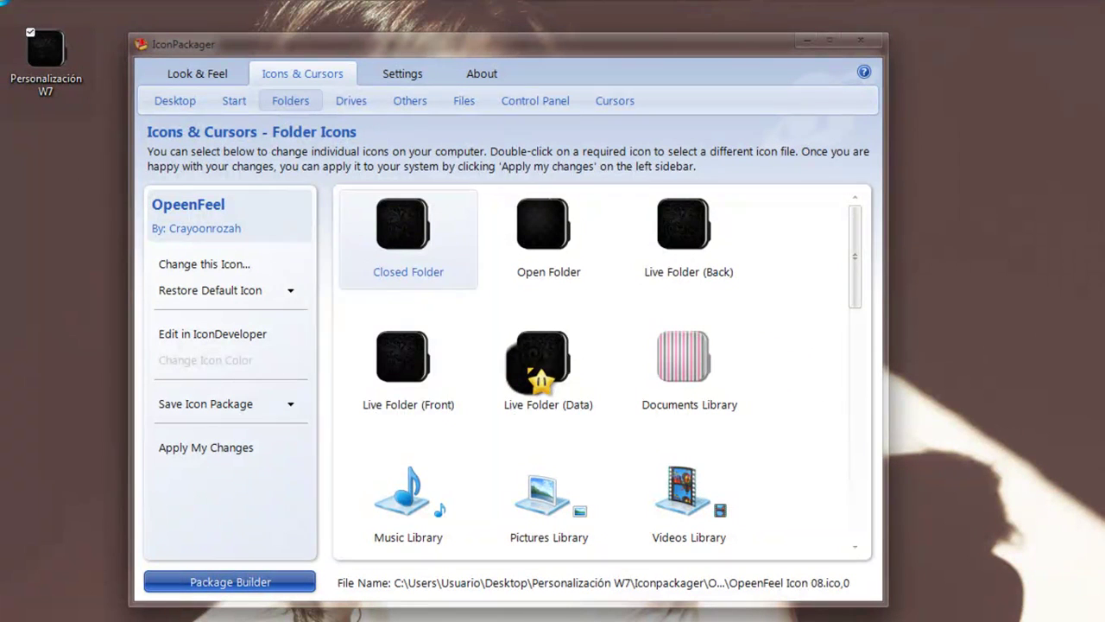
left_click(526, 370)
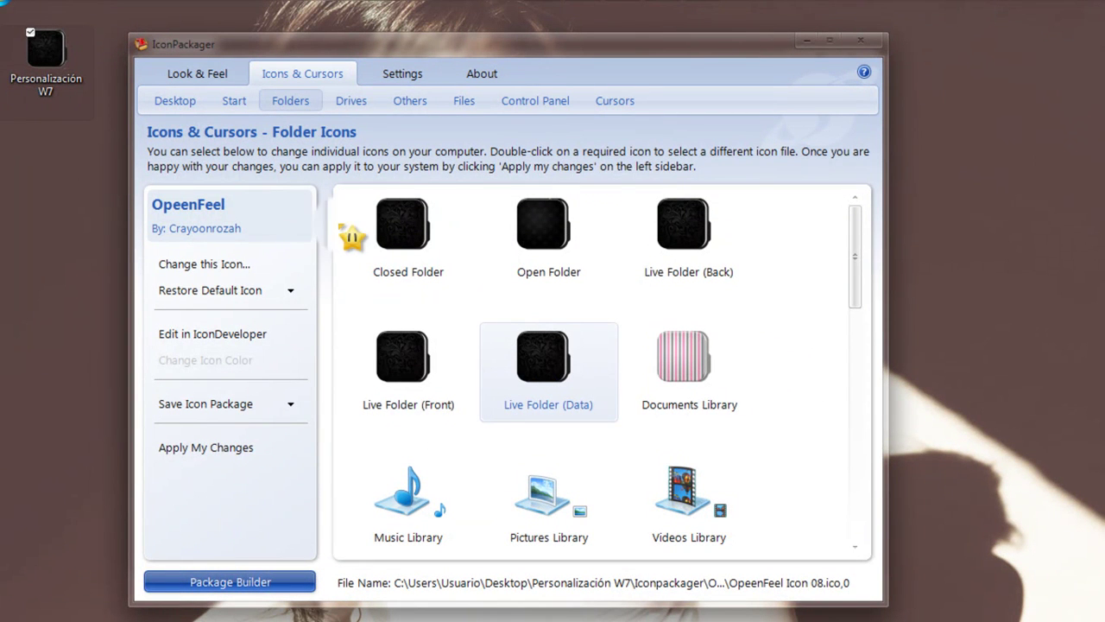
left_click(445, 220)
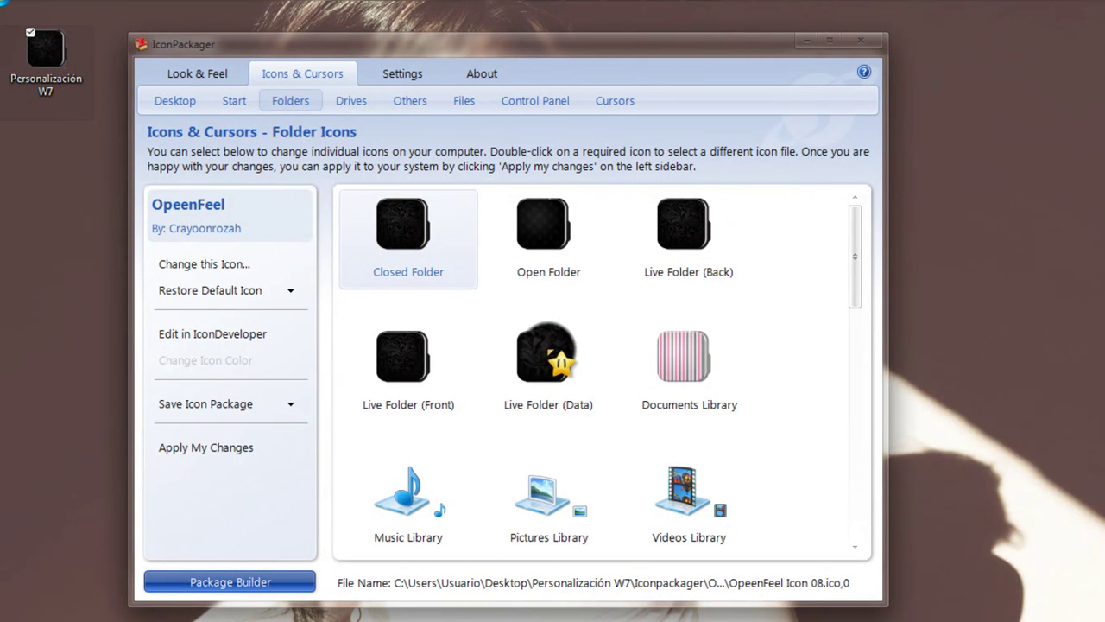
left_click(561, 363)
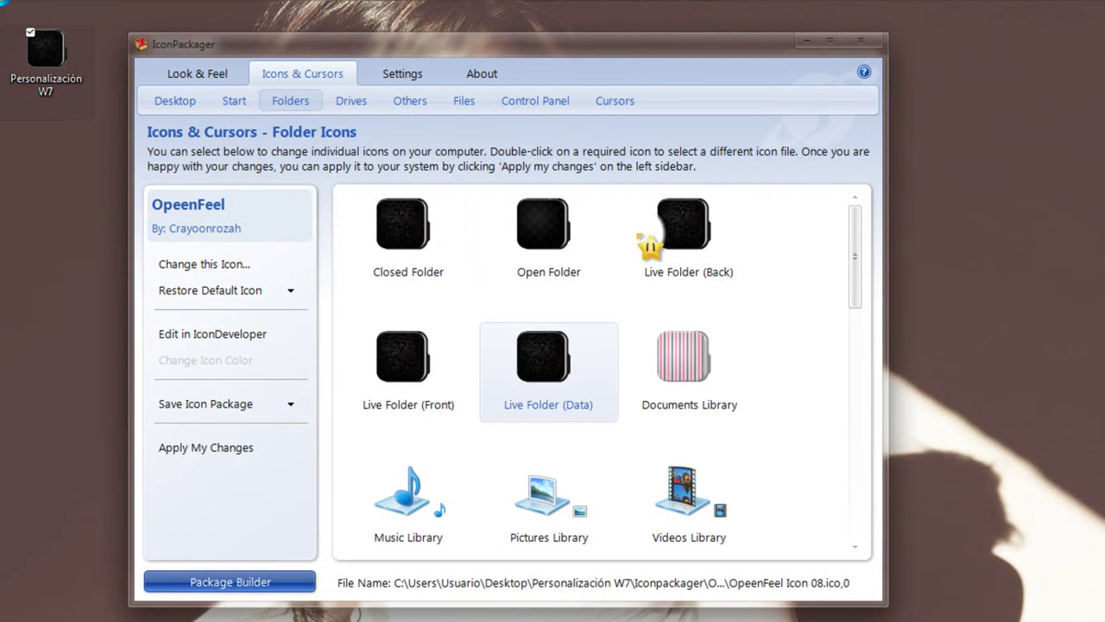
Step: Change the Live Folder (Back) icon, browsing to the file OpeenFeel Icon 08
right_click(670, 230)
left_click(678, 228)
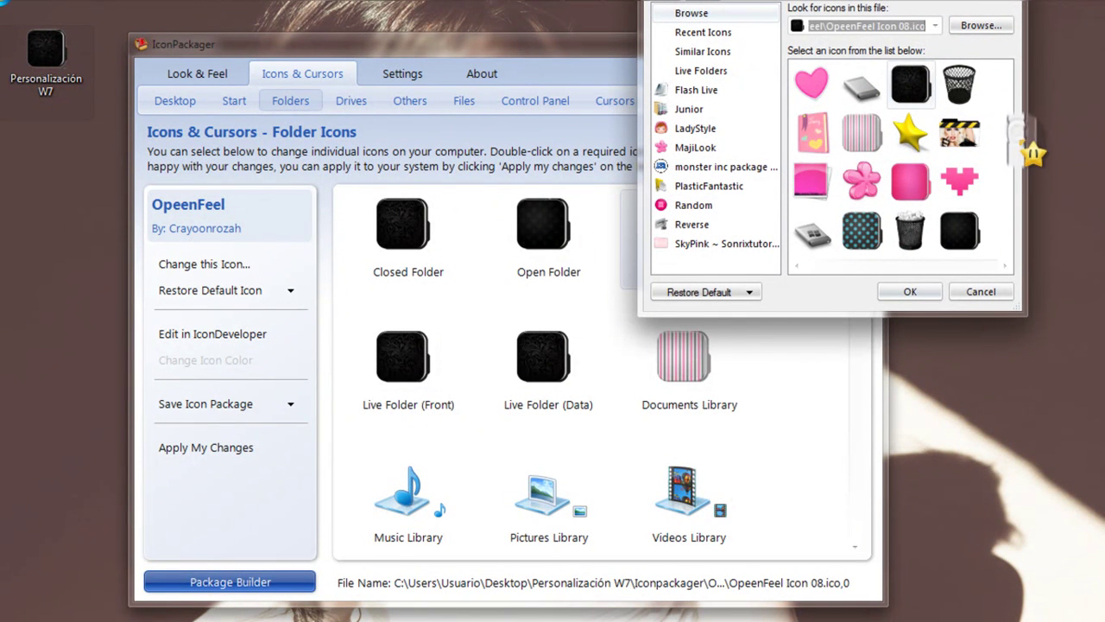
left_click_drag(885, 21, 666, 57)
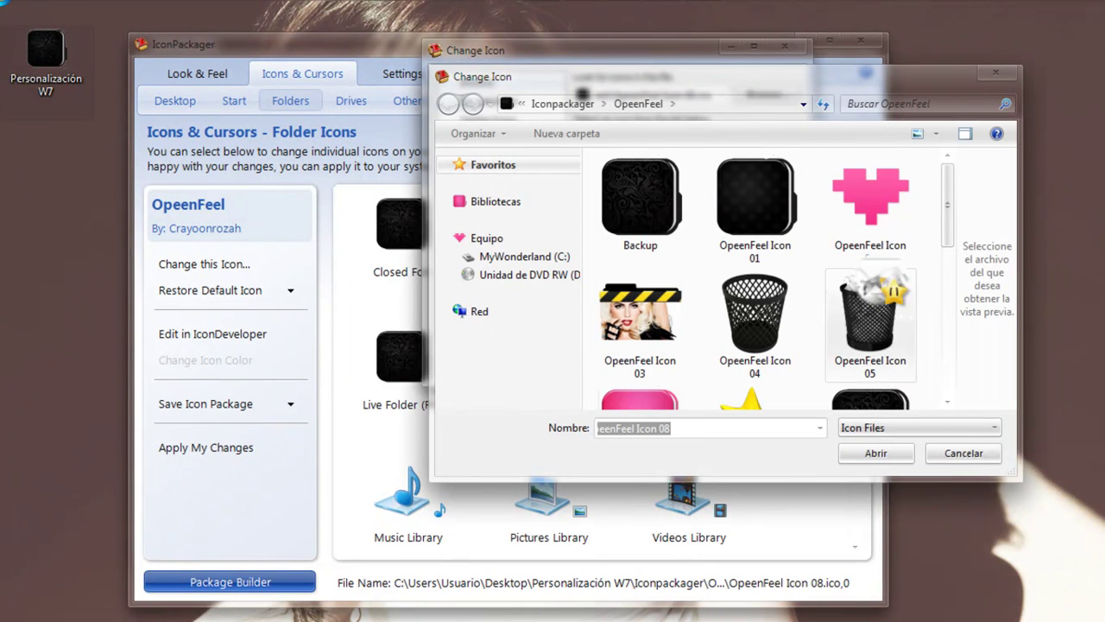
left_click_drag(965, 218, 938, 247)
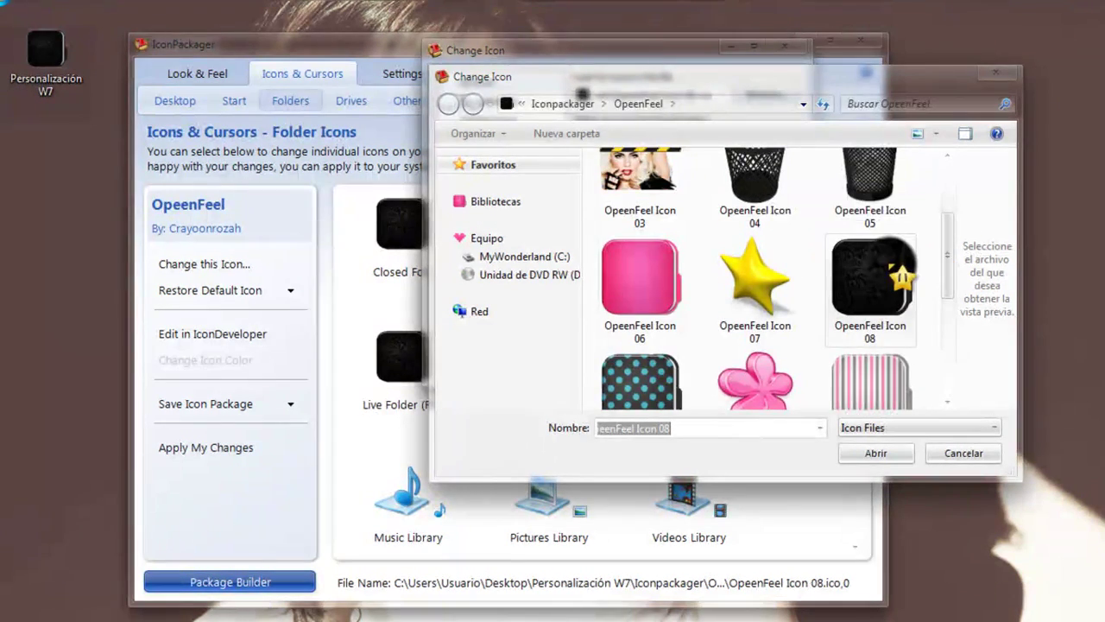
double_click(900, 275)
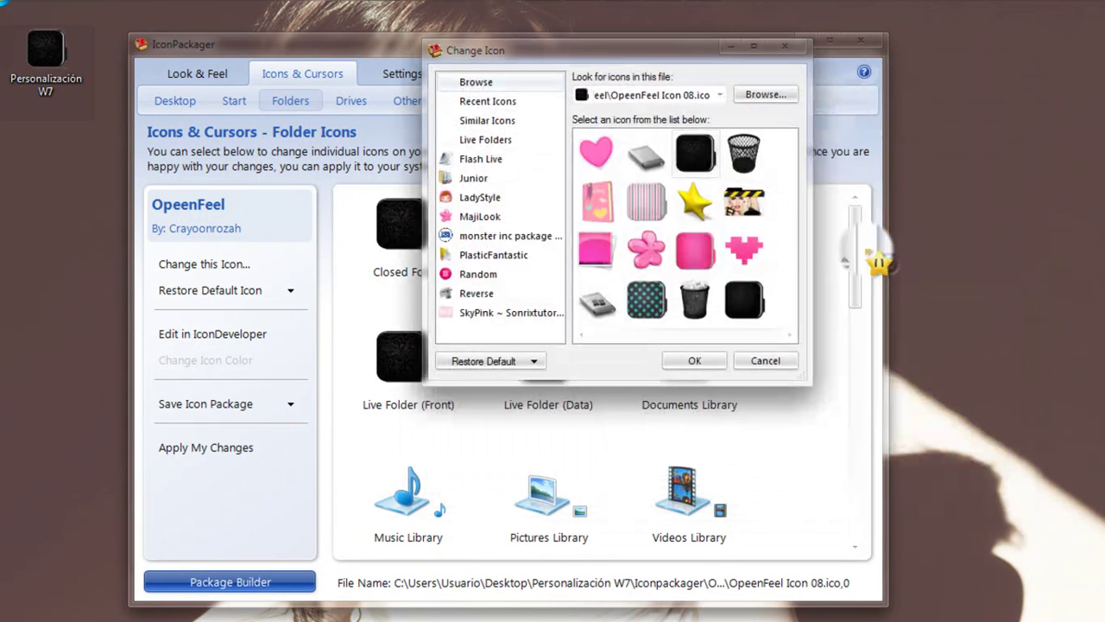
left_click(688, 361)
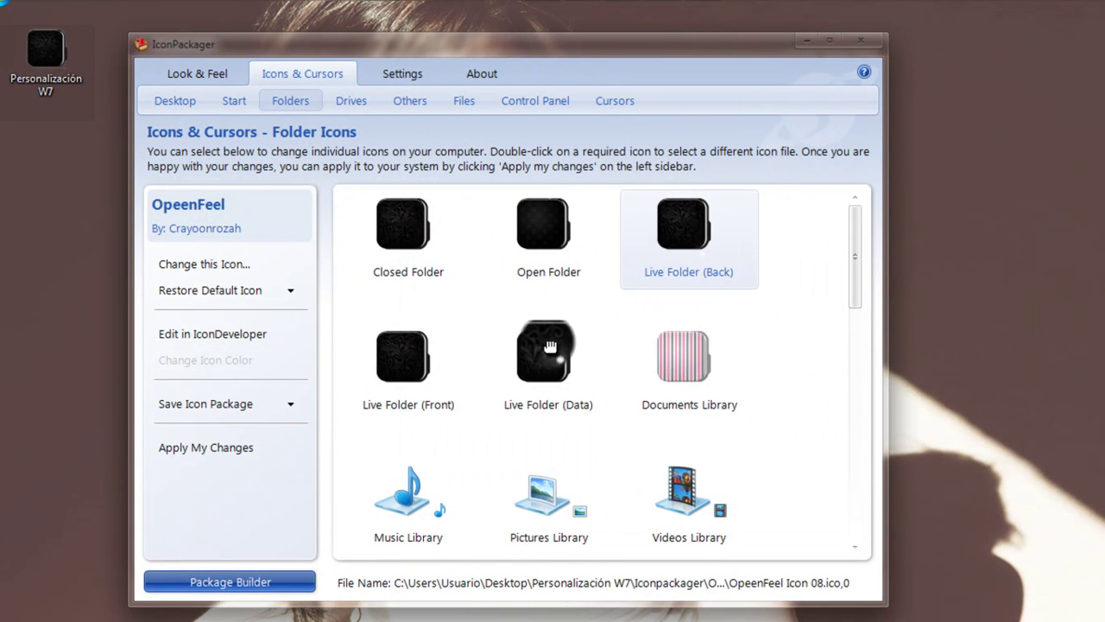
Step: Compare the Live Folder (Data), Live Folder (Front) and Closed Folder icons
left_click(496, 345)
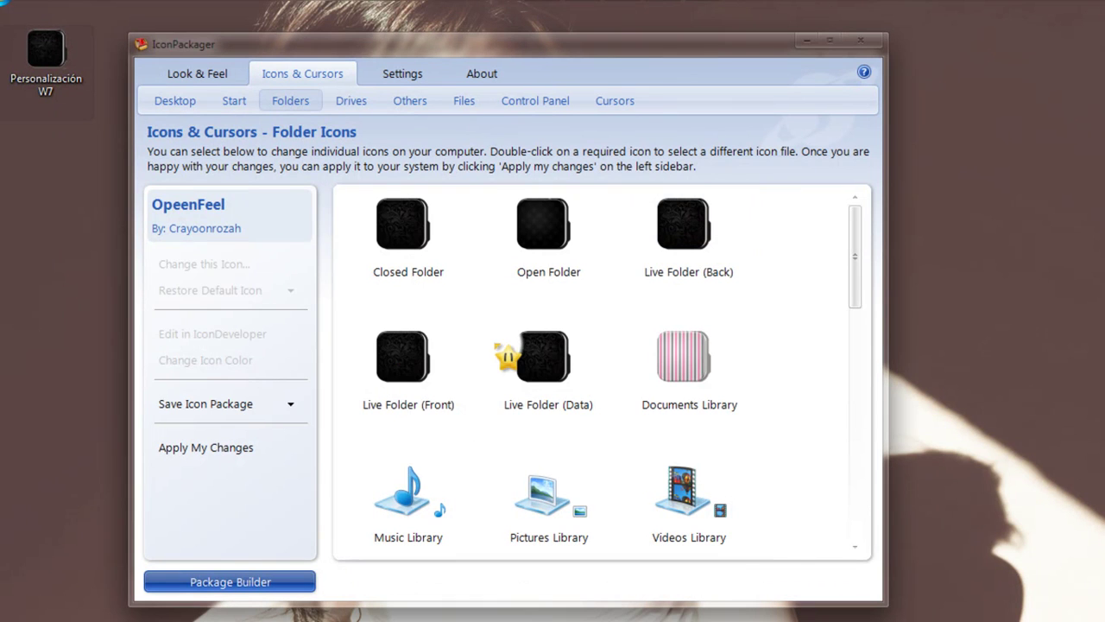
left_click(513, 361)
left_click(410, 354)
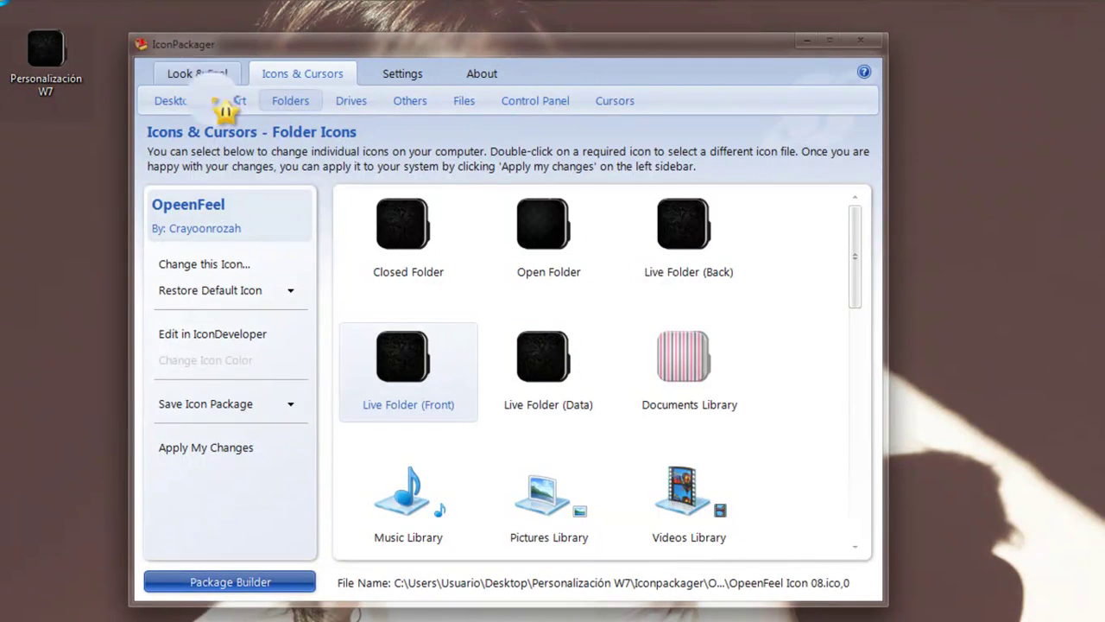
left_click(404, 231)
Step: Look over the Desktop icons and the icon package list, and return to the Folder icons
left_click(173, 101)
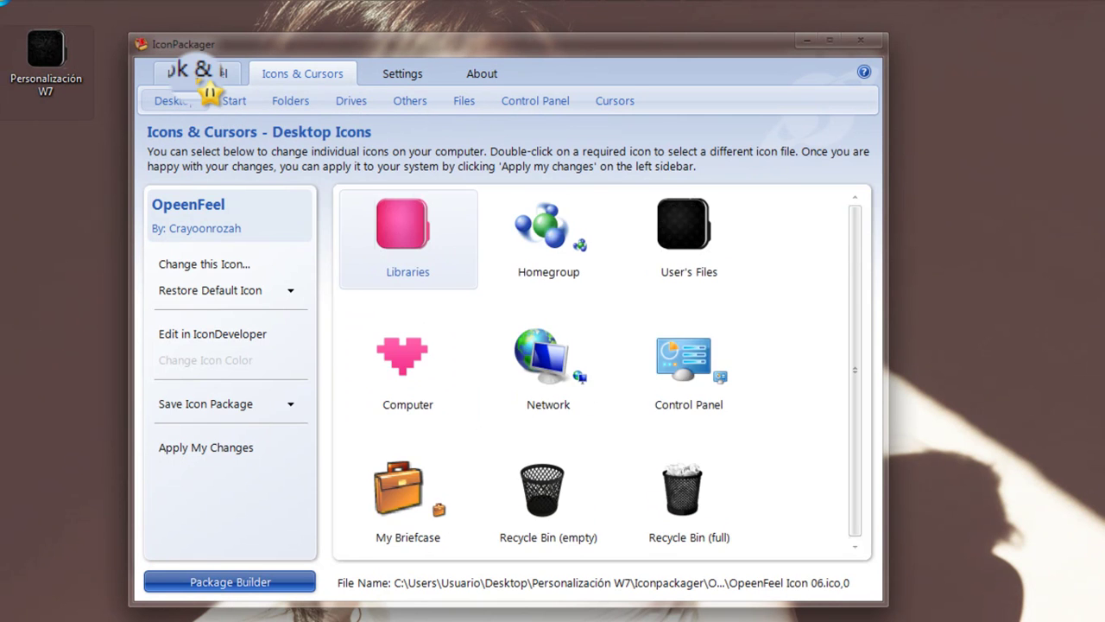
left_click(197, 74)
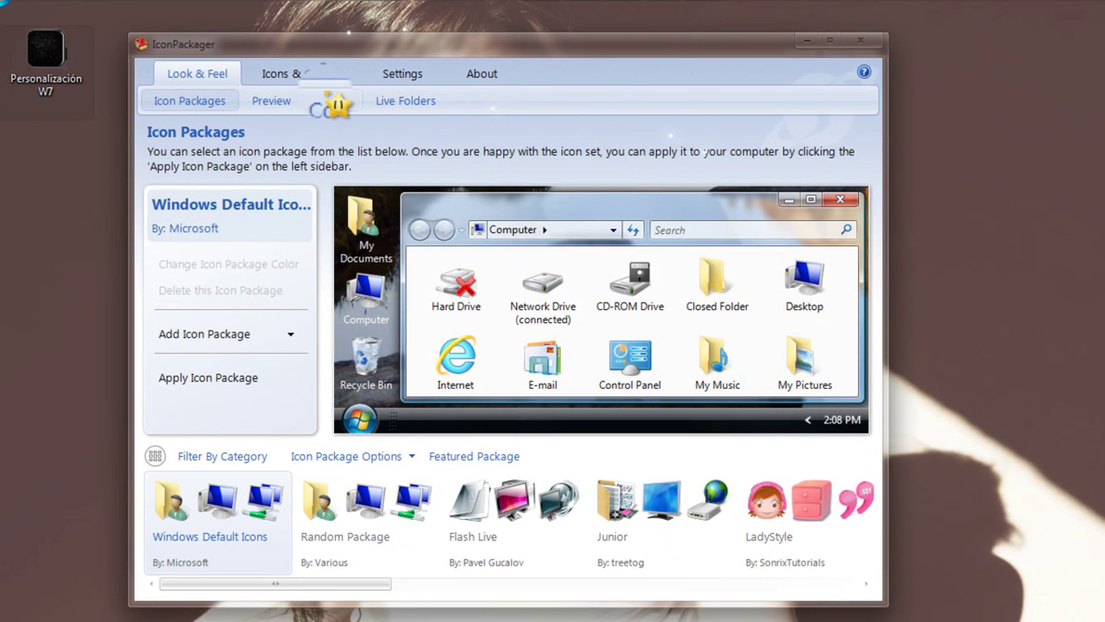
left_click(278, 75)
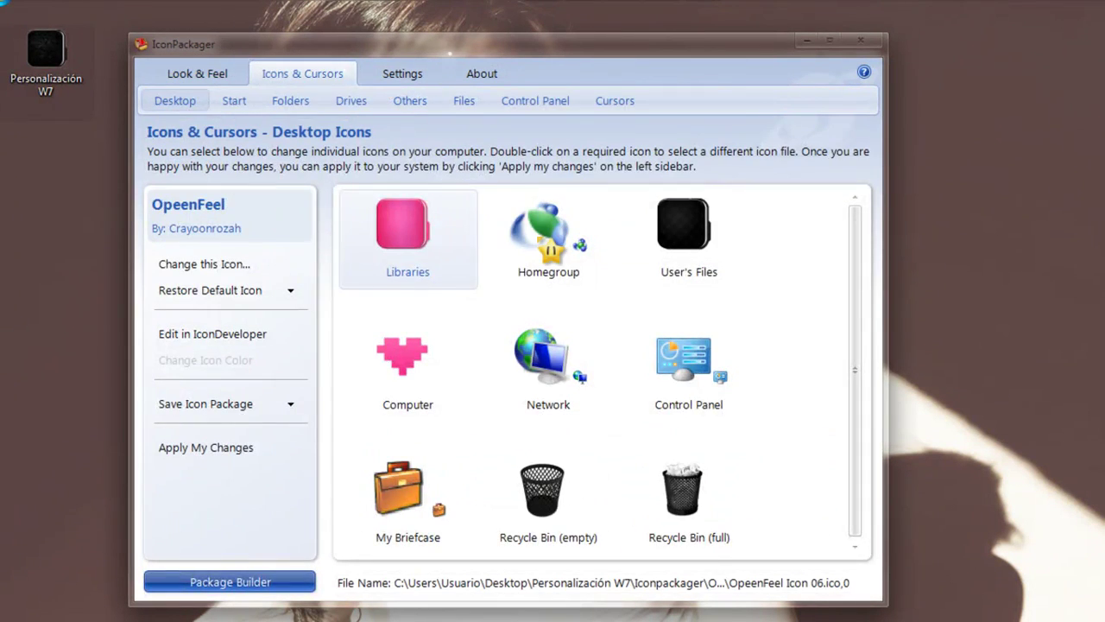
left_click(291, 100)
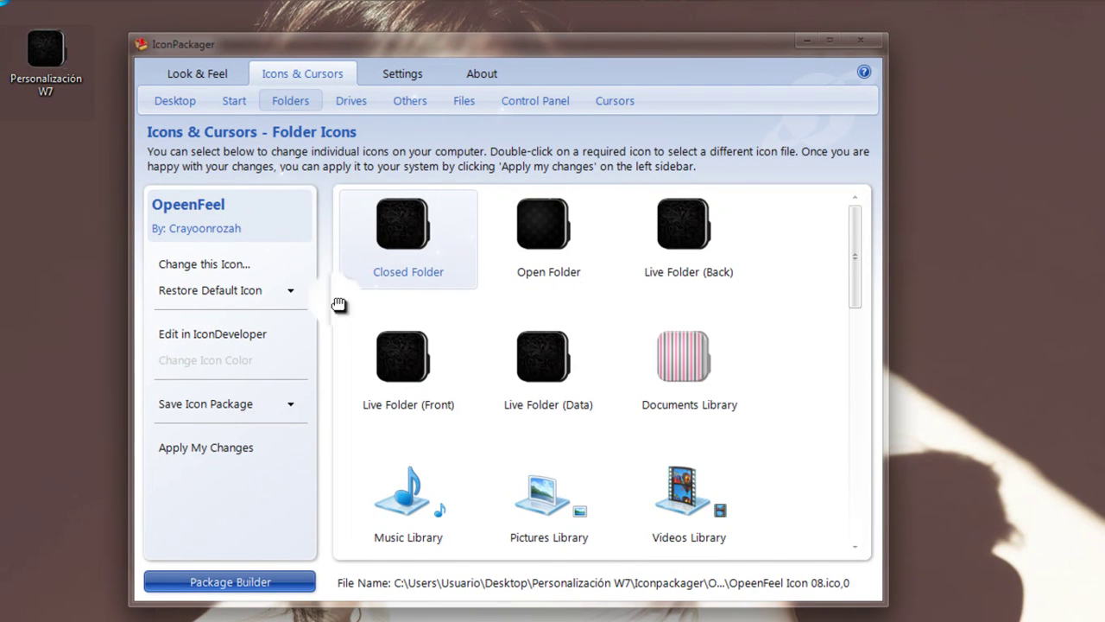
Step: Compare the icon files assigned to Closed Folder and Open Folder
right_click(355, 268)
left_click(587, 278)
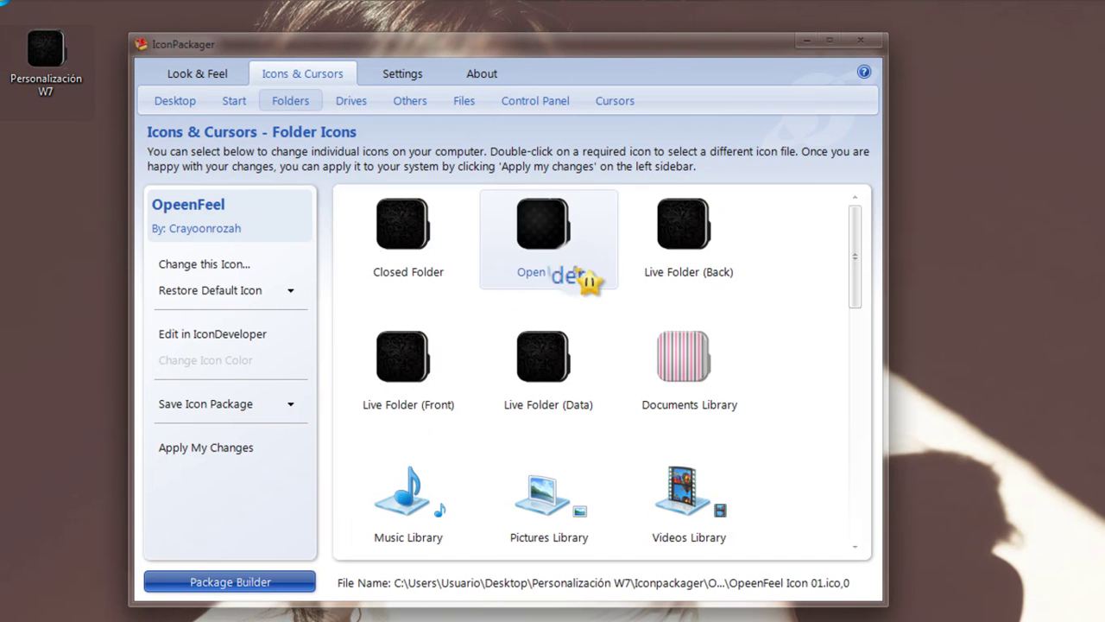
left_click(413, 220)
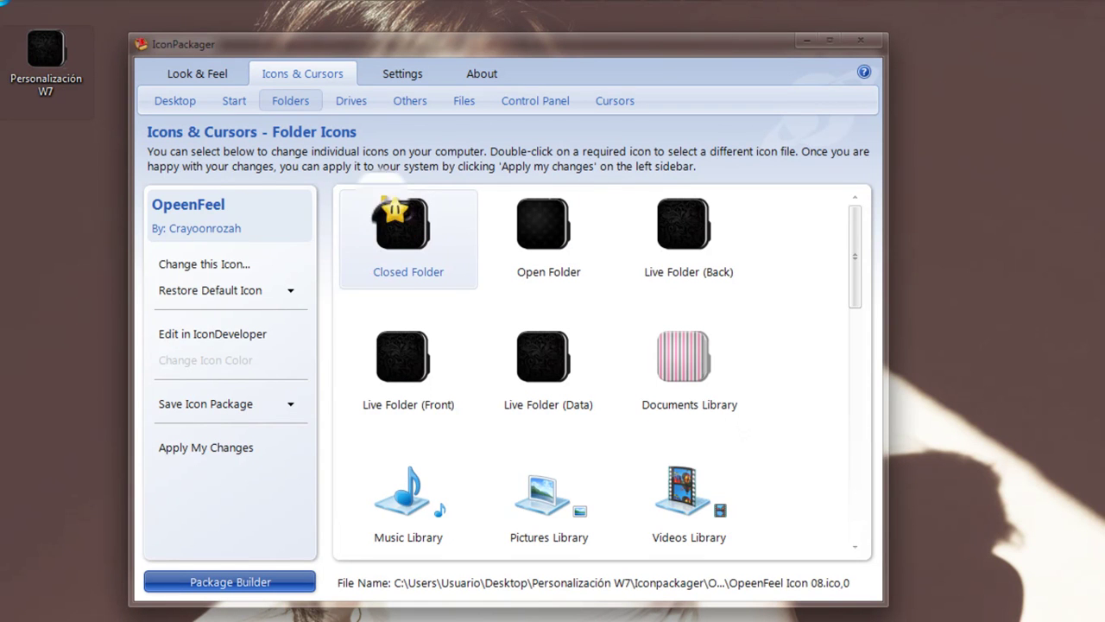
Step: Change the Documents Library icon to the clapperboard picture, OpeenFeel Icon 03, and apply the changes
right_click(636, 318)
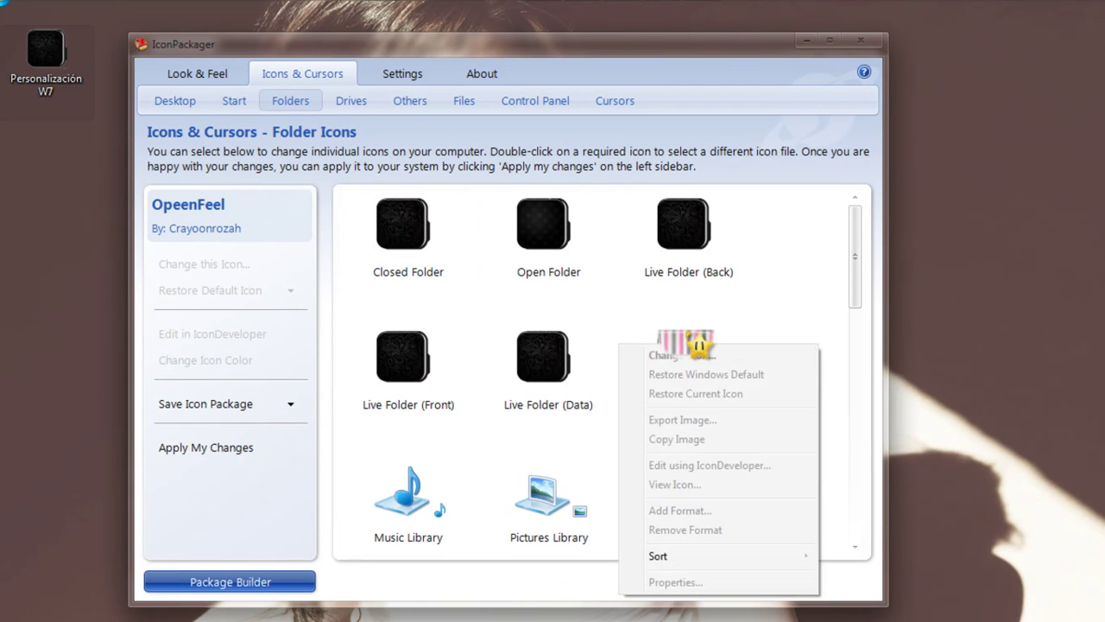
right_click(689, 338)
left_click(701, 346)
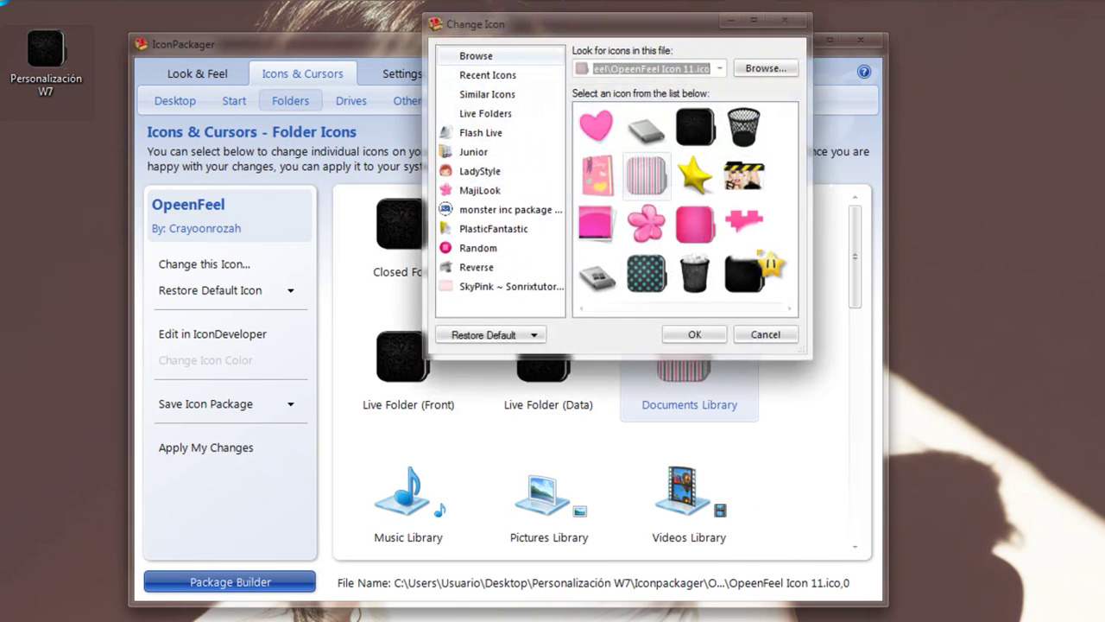
double_click(742, 177)
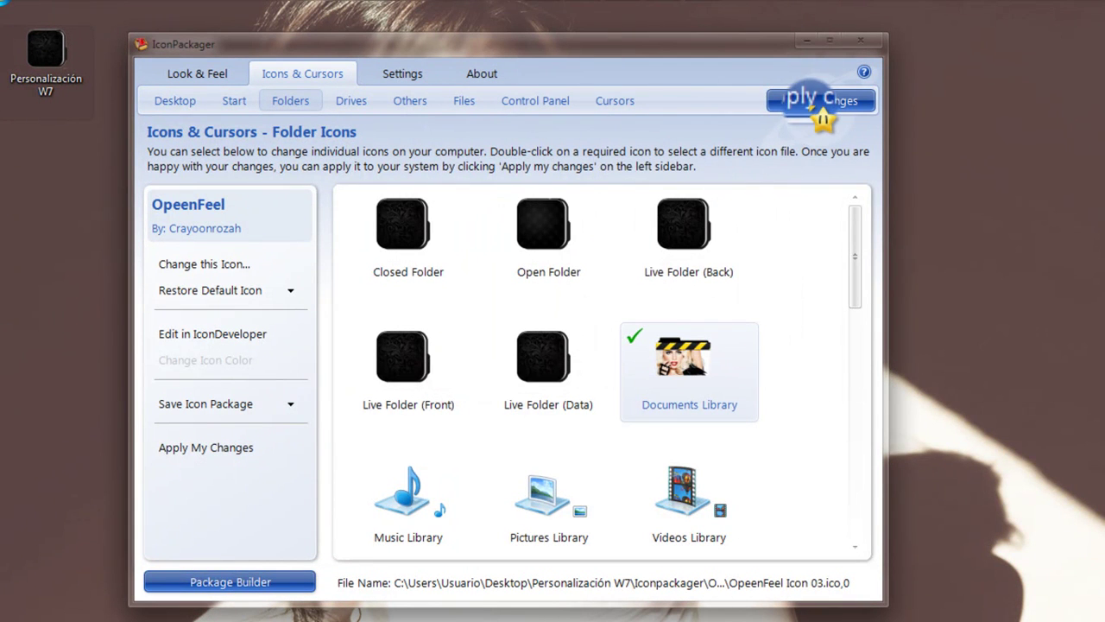
left_click(816, 102)
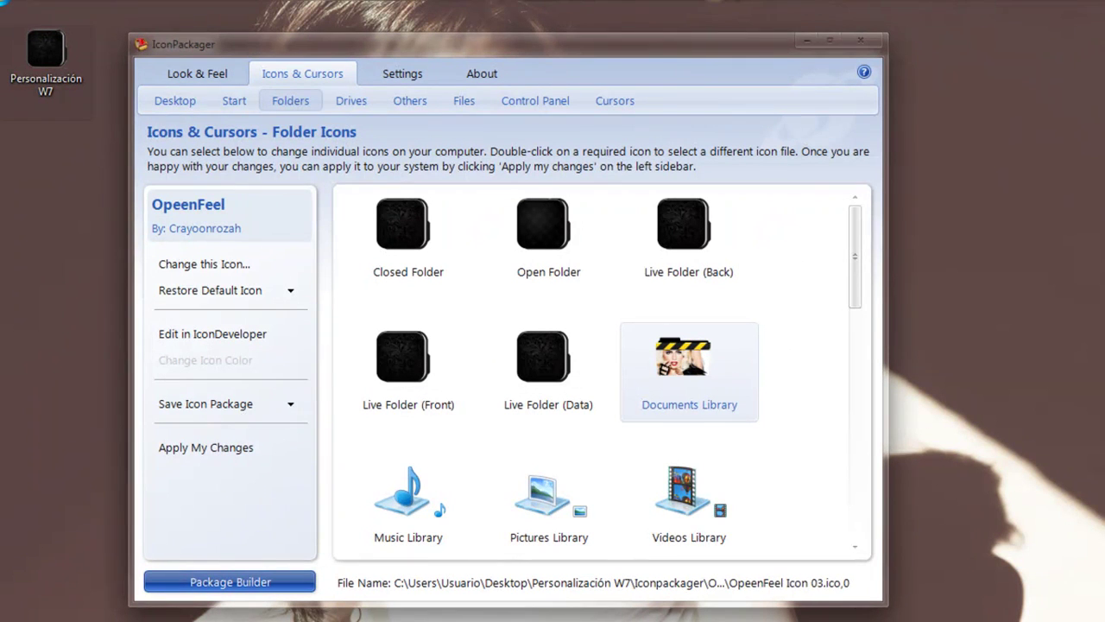
left_click(710, 1)
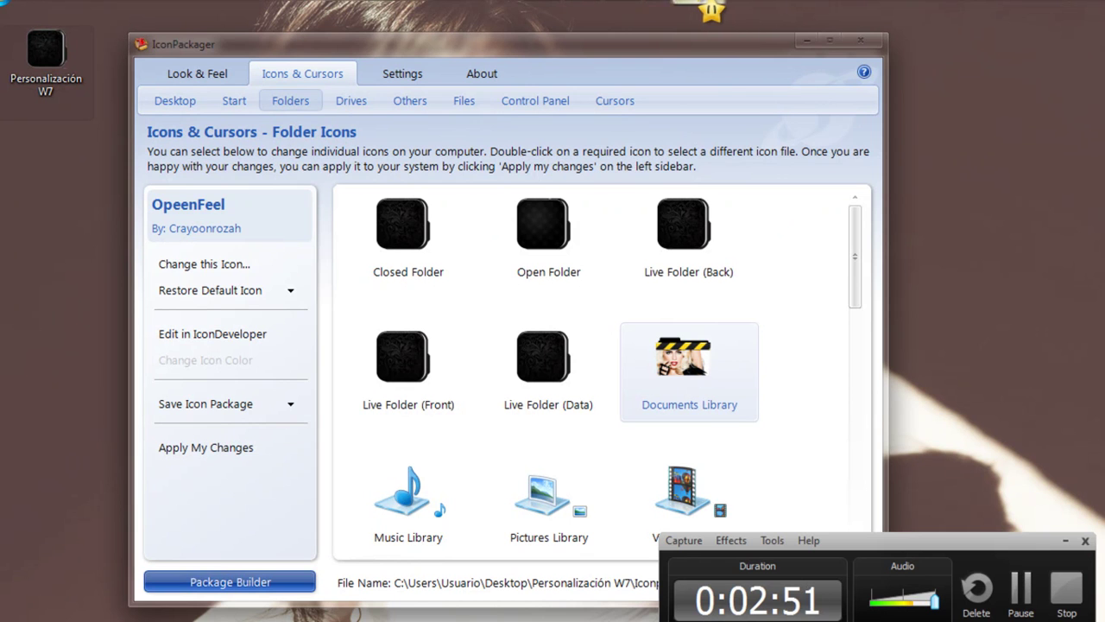
left_click(709, 5)
Step: Switch to the open Explorer window, inspect the icons in Iconpackager, Bibliotecas, Favoritos and Escritorio, and close it
left_click(381, 4)
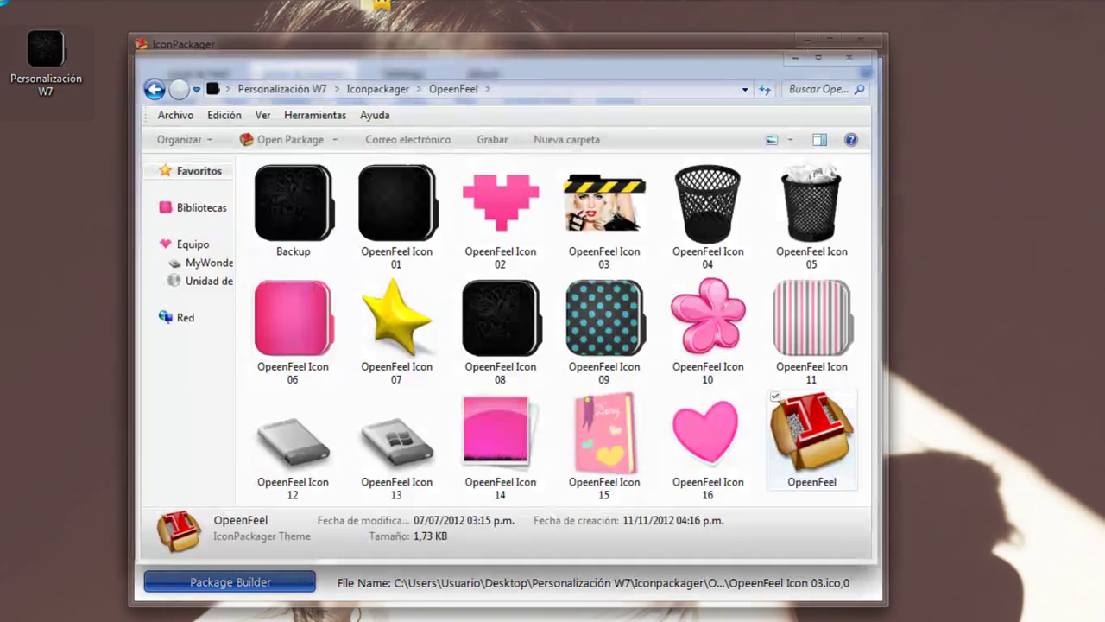
left_click(370, 89)
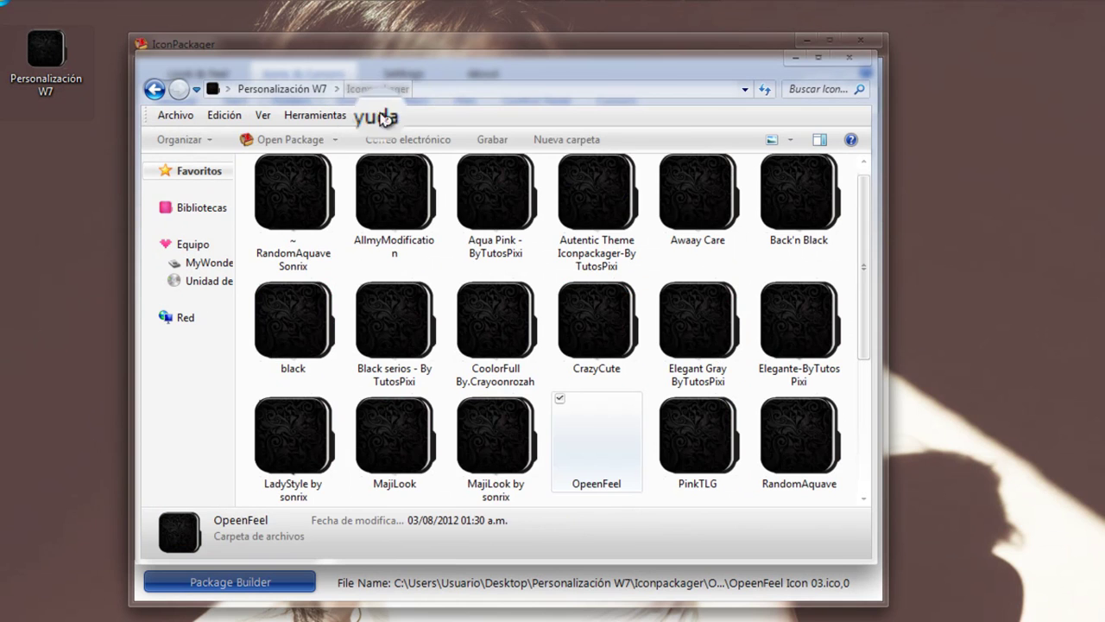
left_click(193, 208)
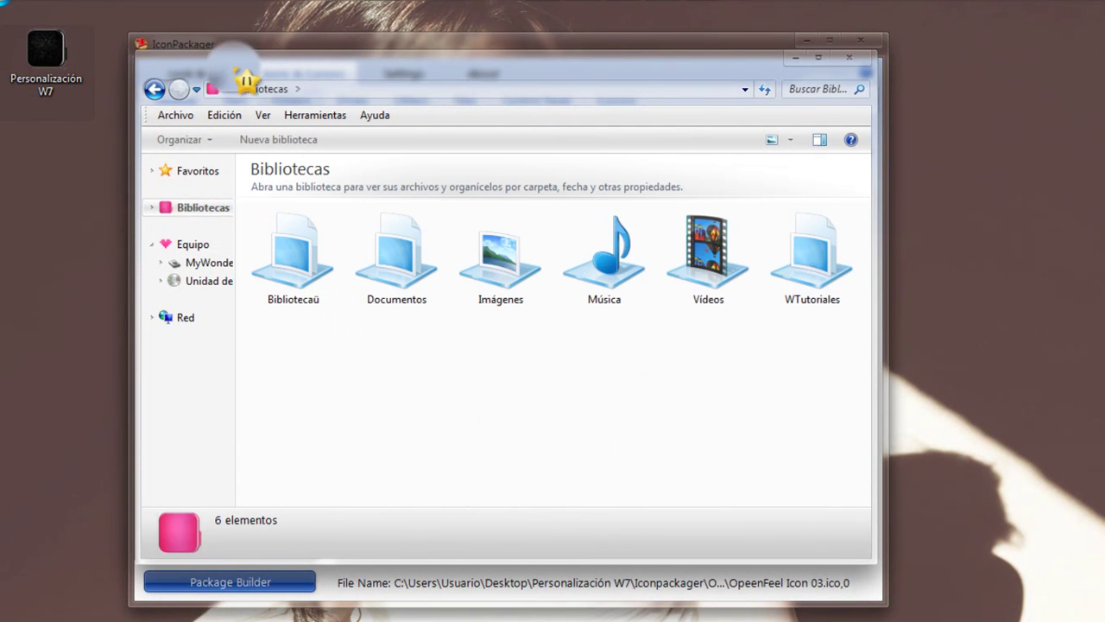
left_click(192, 171)
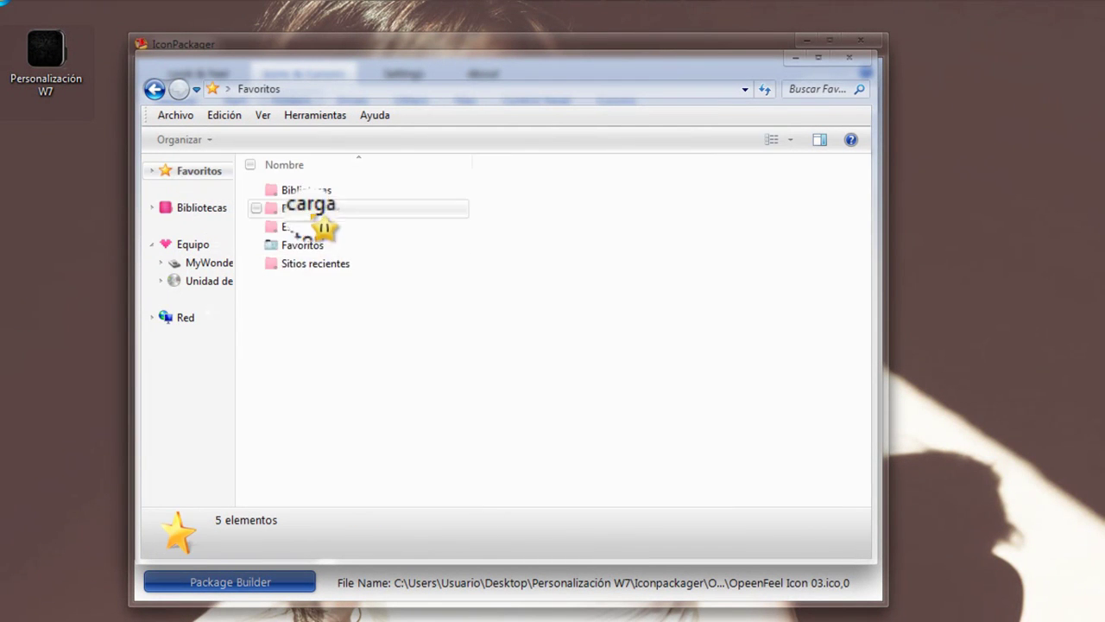
double_click(298, 226)
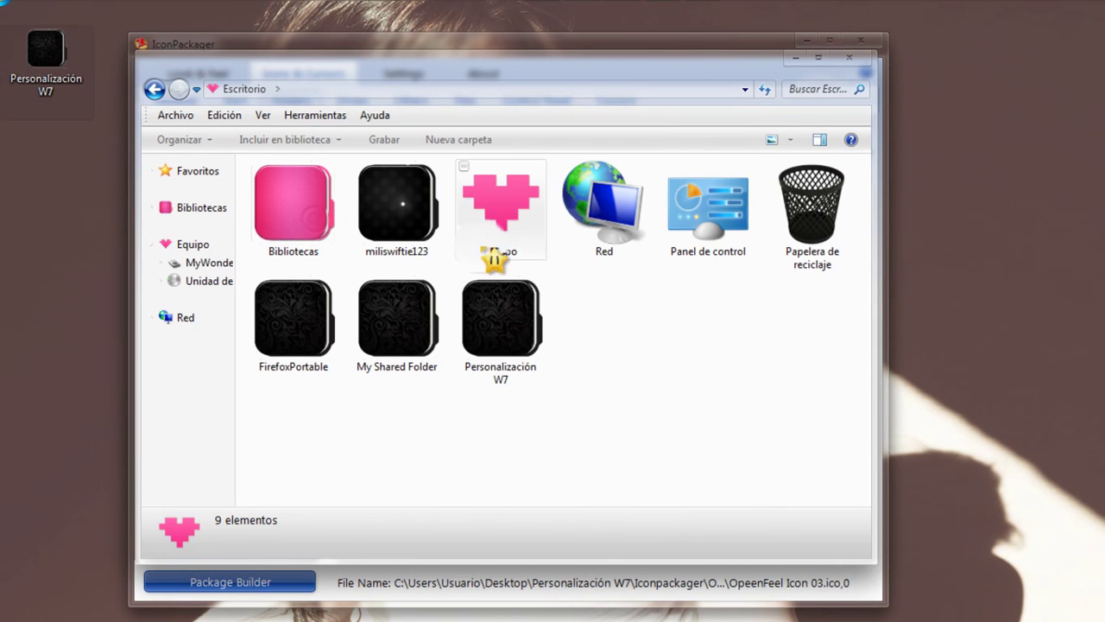
left_click(855, 57)
Step: Select the Closed Folder icon in IconPackager and open the Personalización W7 folder through Favoritos and Escritorio in a new Explorer window
mouse_move(678, 42)
left_mouse_down()
mouse_move(816, 2)
mouse_move(721, 65)
mouse_move(637, 49)
mouse_move(657, 30)
mouse_move(686, 52)
left_mouse_up()
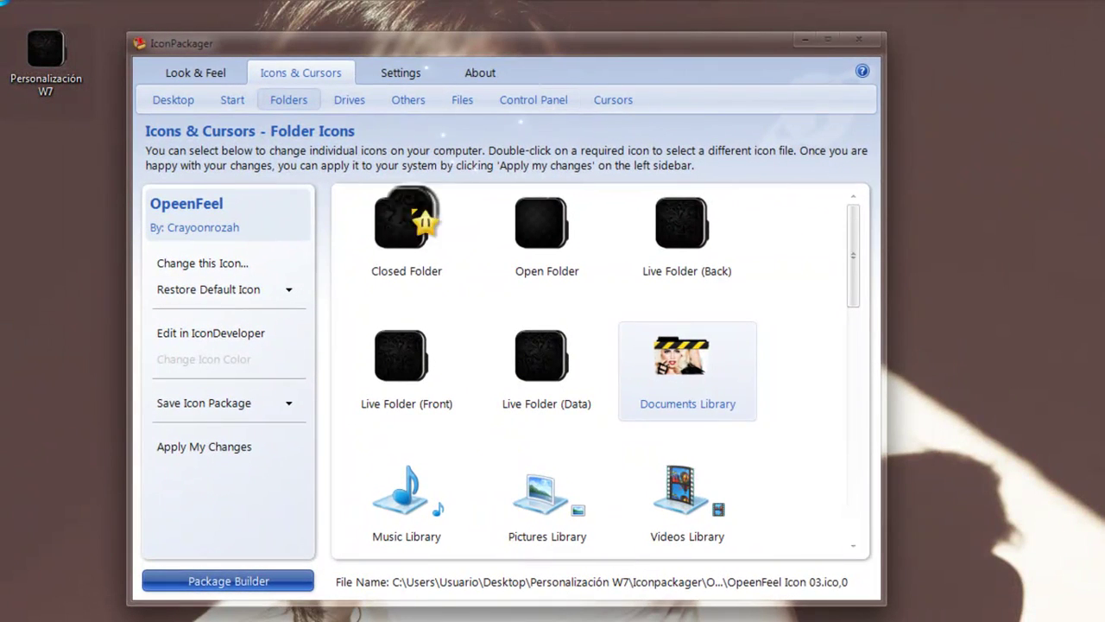
left_click(414, 231)
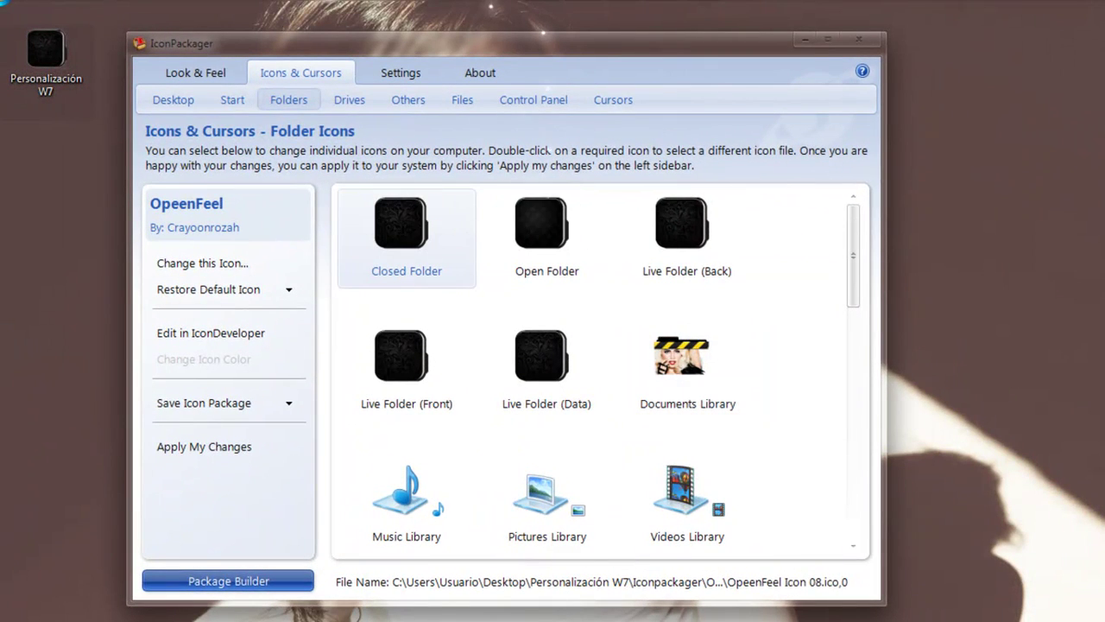
key("super+e")
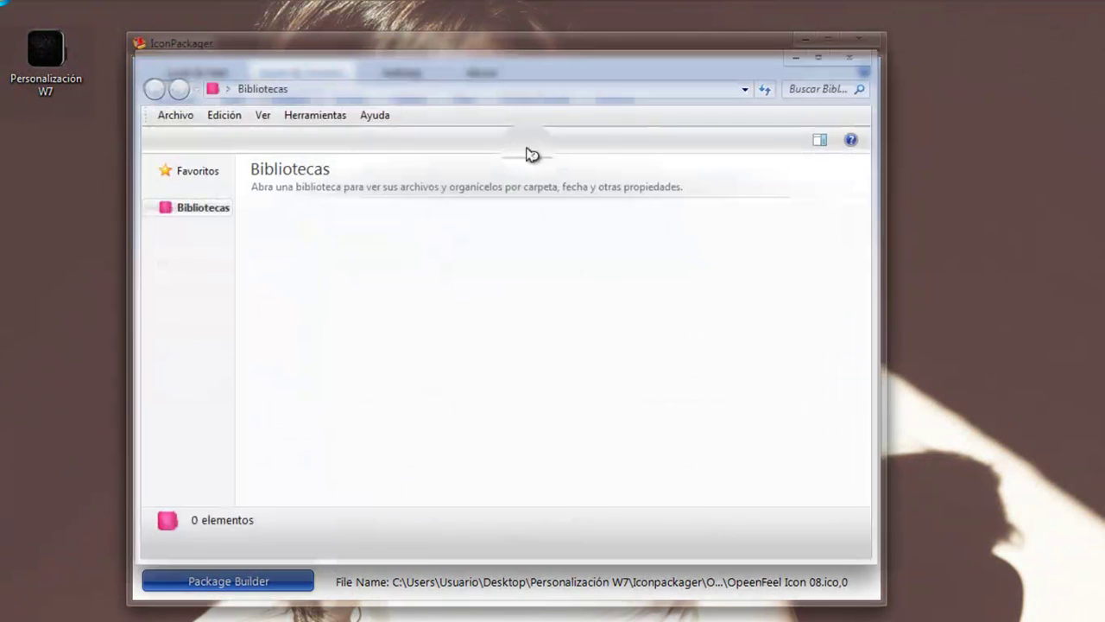
left_click(221, 177)
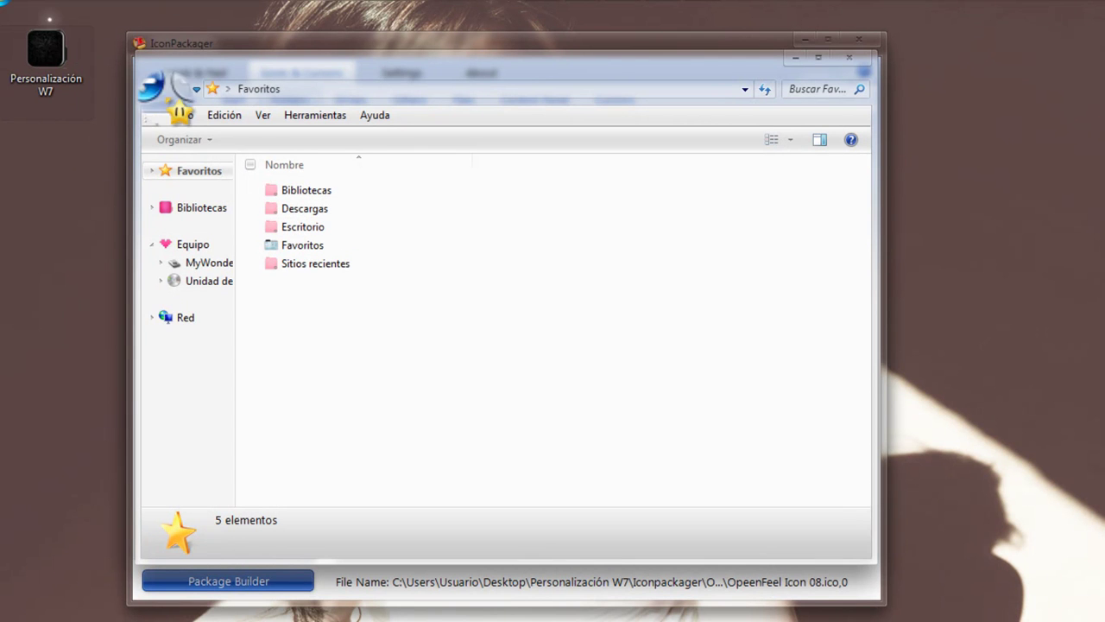
left_click(204, 97)
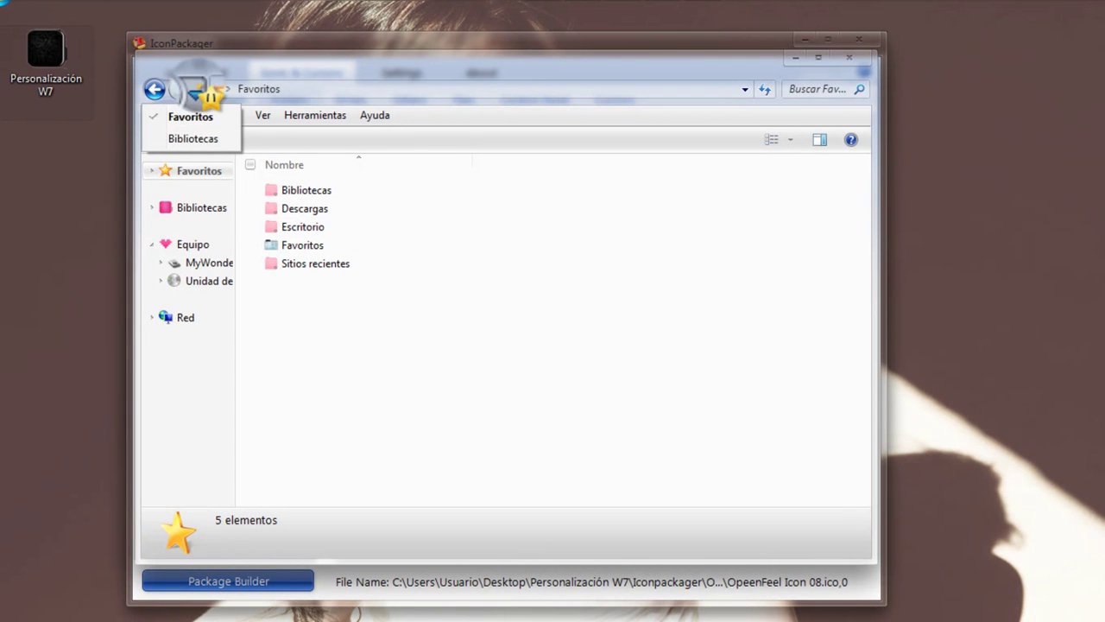
left_click(204, 95)
left_click(314, 227)
double_click(322, 230)
double_click(540, 309)
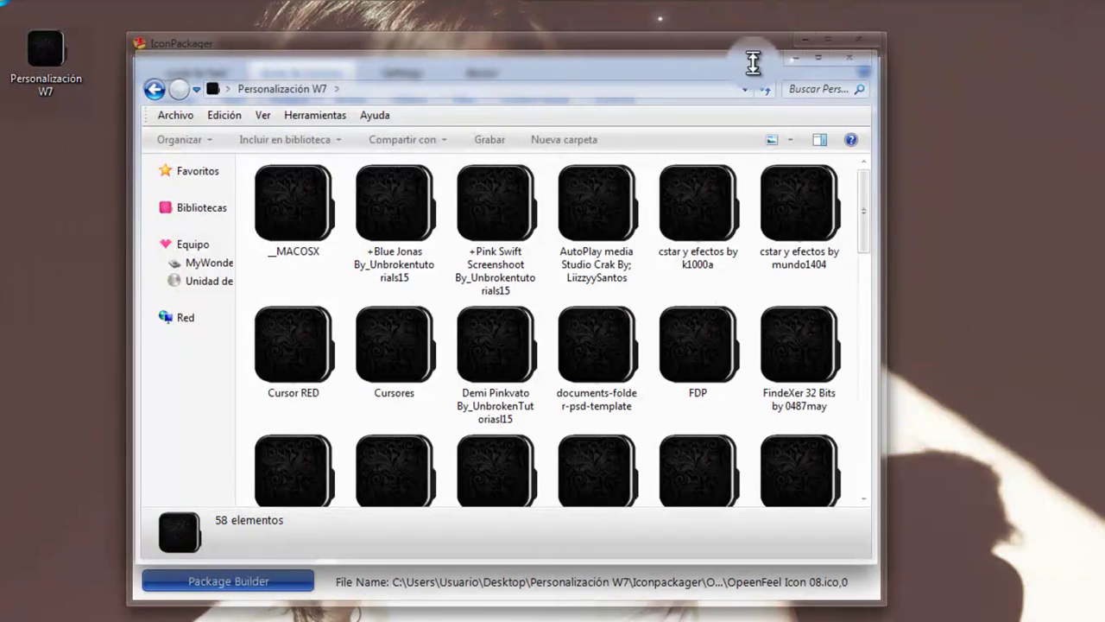
Step: Compare the folder icons in Personalización W7 with the Closed Folder icon in IconPackager, and close both windows
left_click_drag(759, 76, 738, 550)
left_click_drag(746, 616, 739, 223)
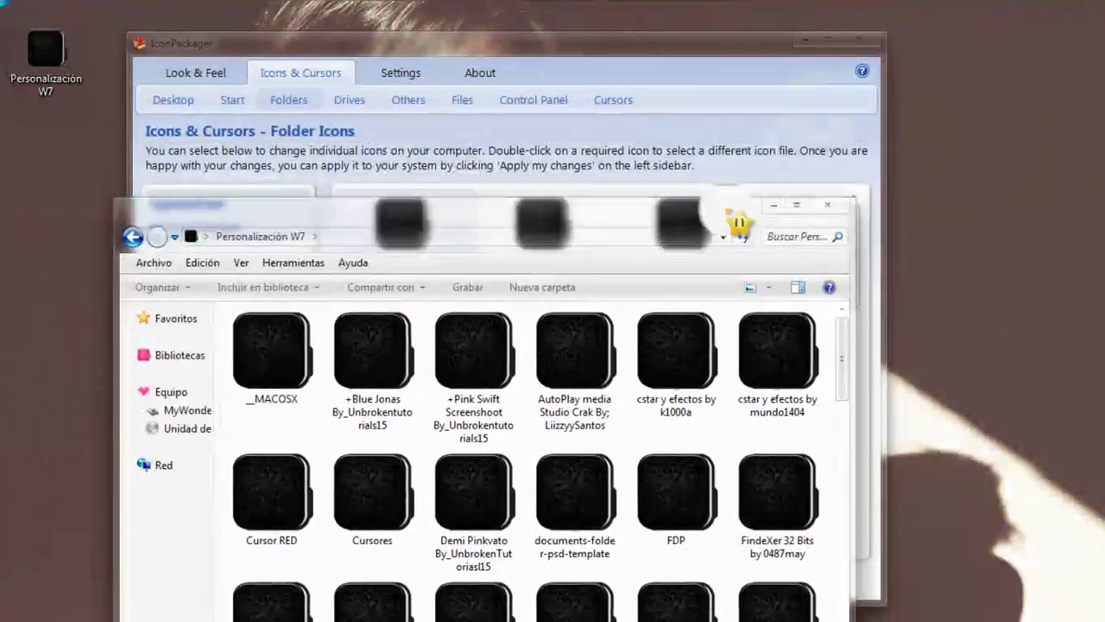
left_click(713, 192)
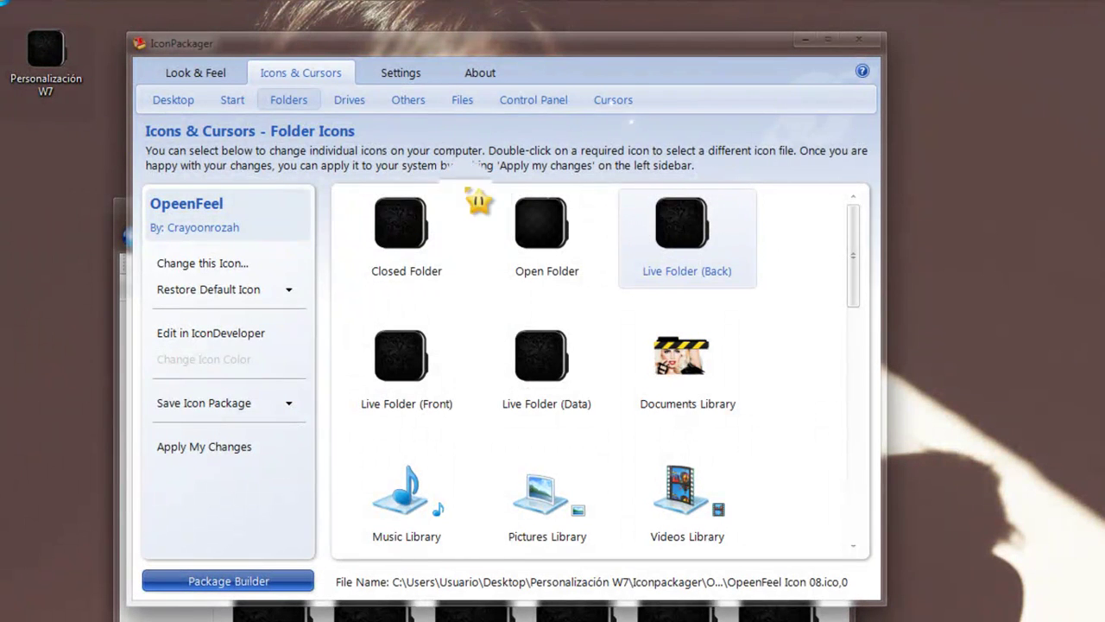
left_click(374, 221)
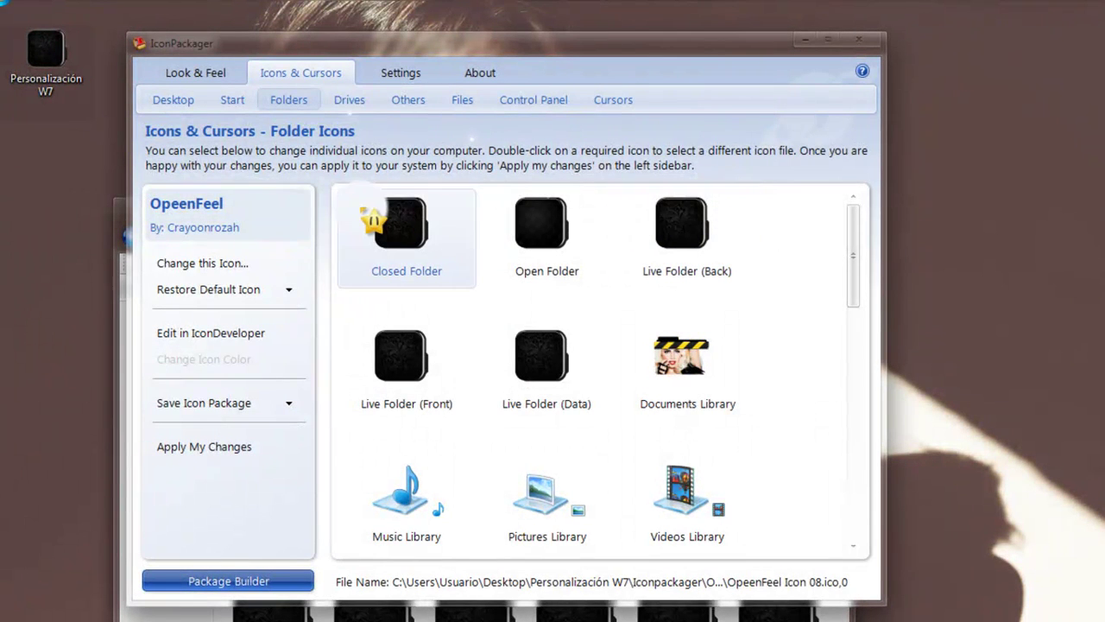
left_click(114, 201)
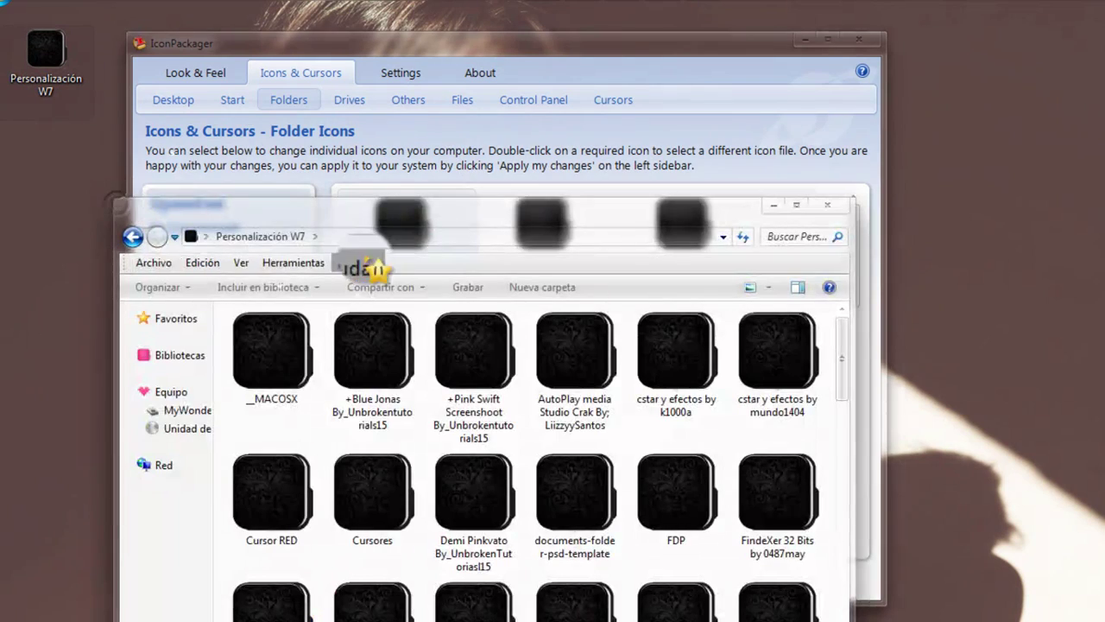
left_click_drag(382, 222, 407, 62)
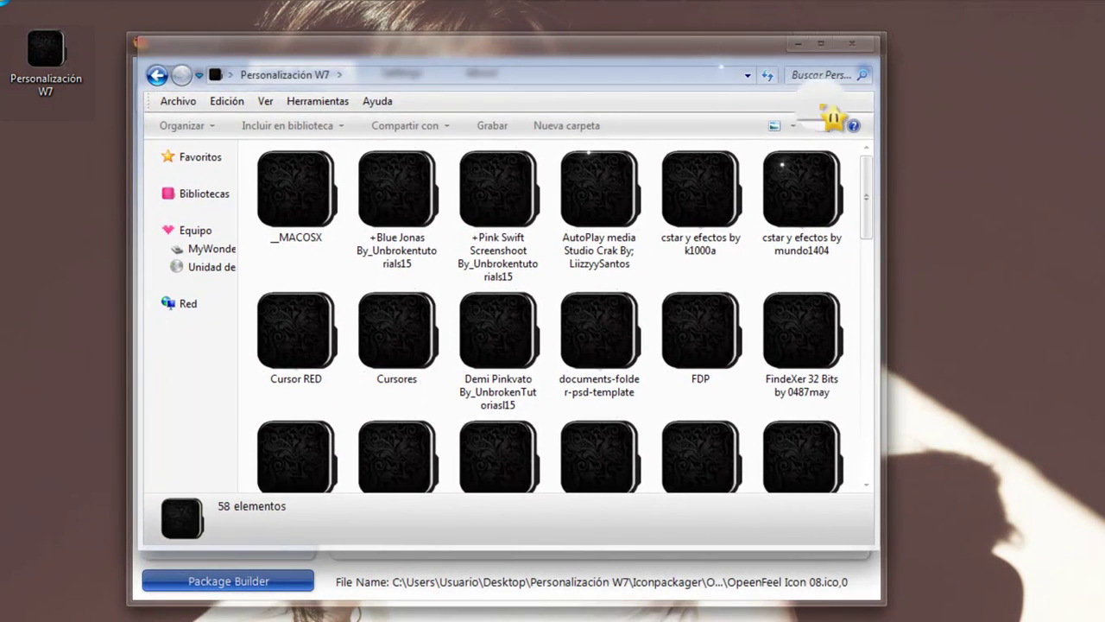
left_click_drag(869, 181, 832, 528)
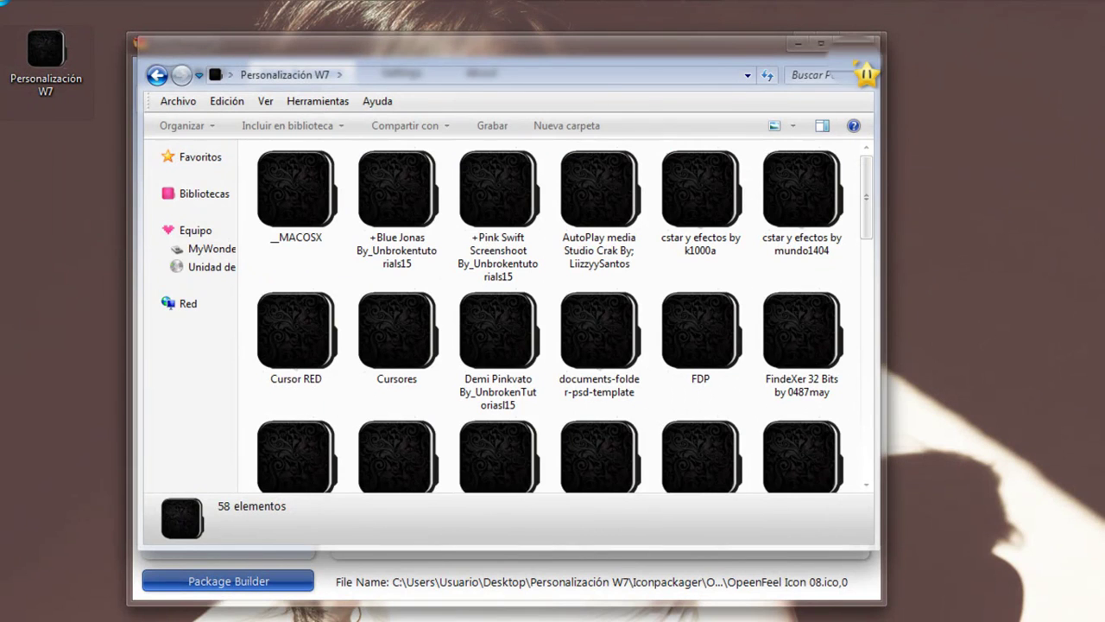
left_click(849, 36)
left_click(856, 43)
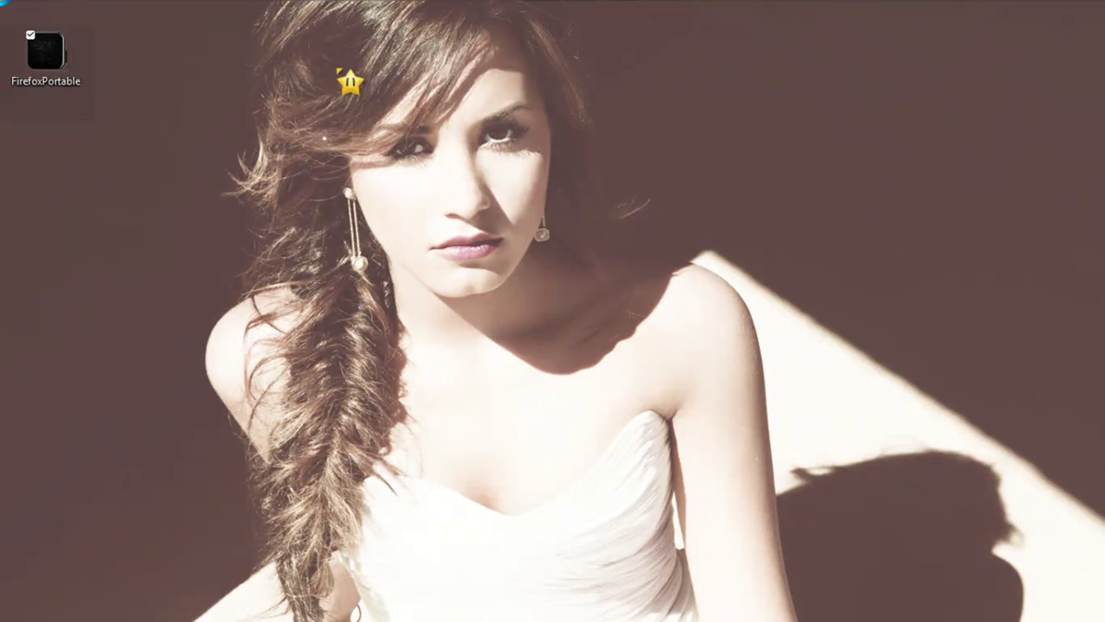
Step: Refresh the Windows desktop and hide its icons
right_click(336, 67)
left_click(389, 144)
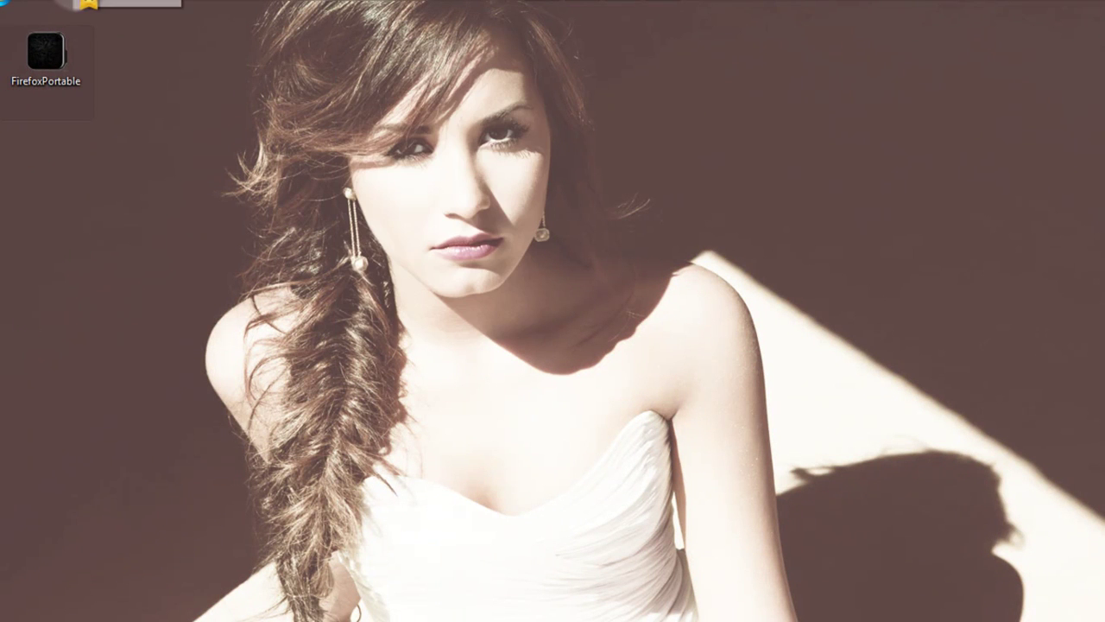
right_click(239, 57)
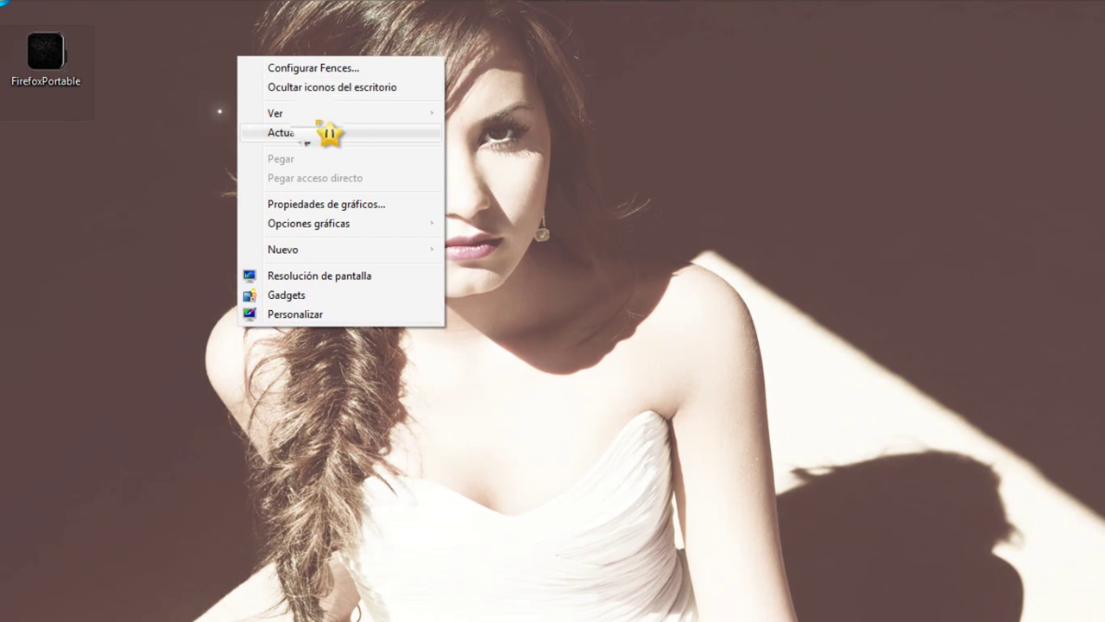
left_click(330, 88)
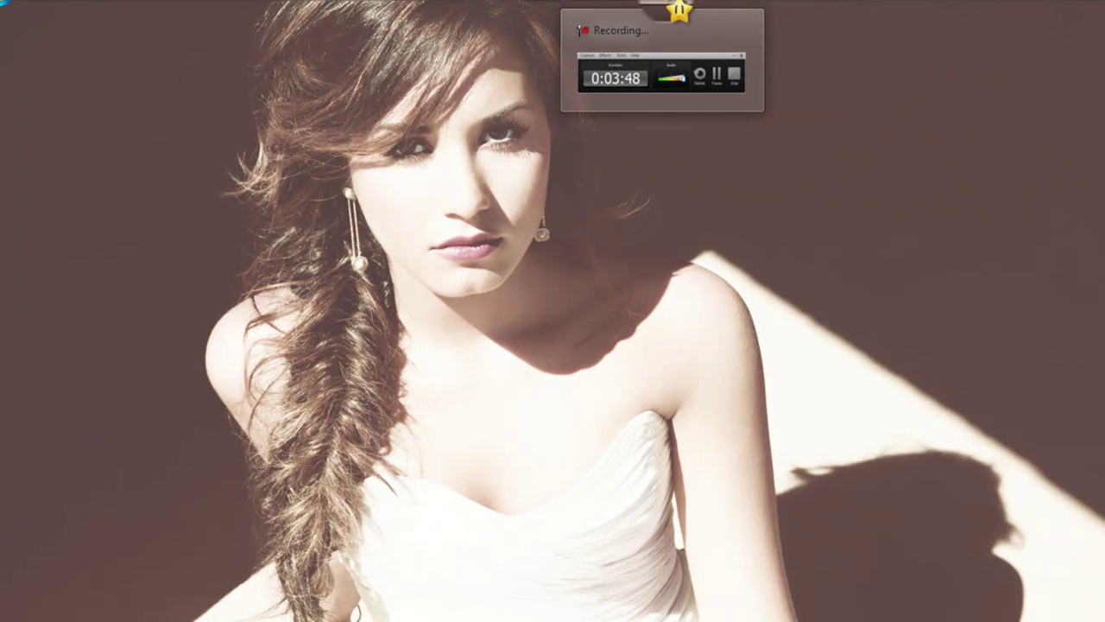
left_click(682, 9)
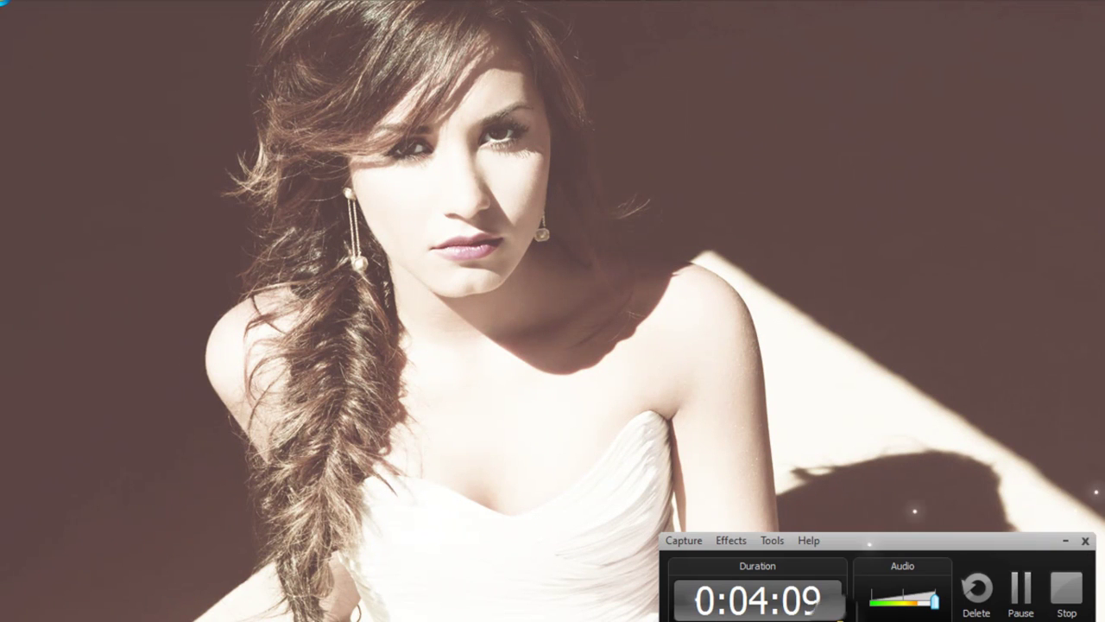
left_click(1021, 596)
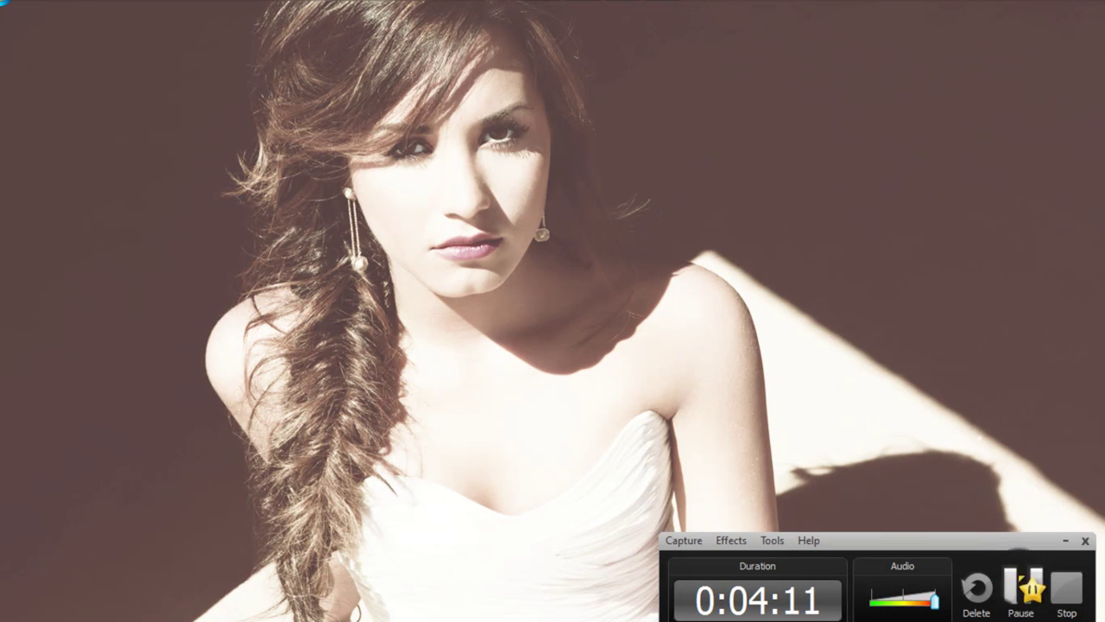